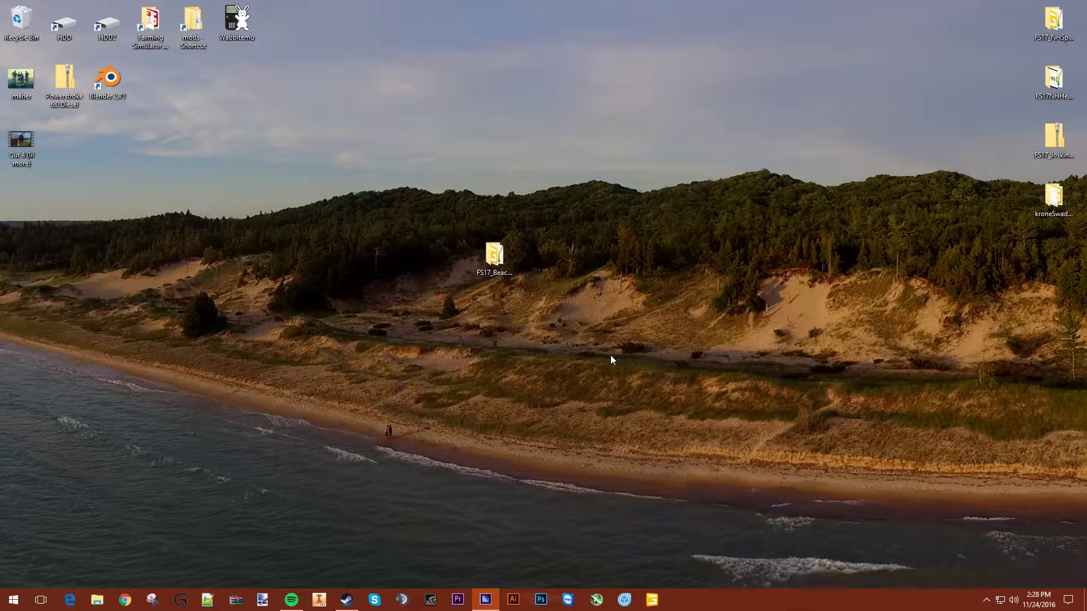
Open the FS17_Beacons desktop folder to view its 12 beacon files.
click(501, 269)
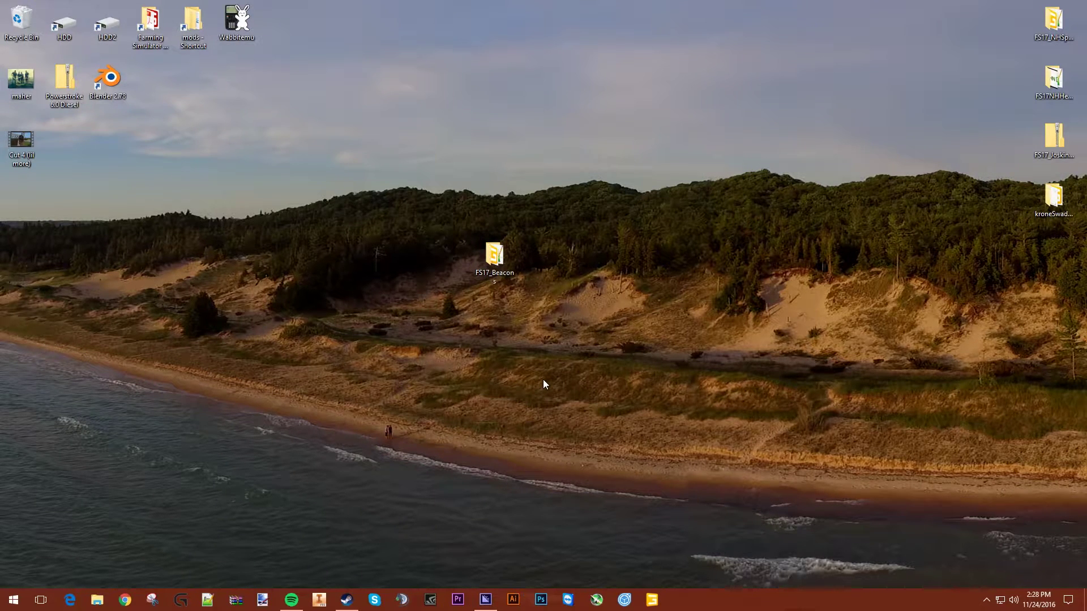
double_click(496, 267)
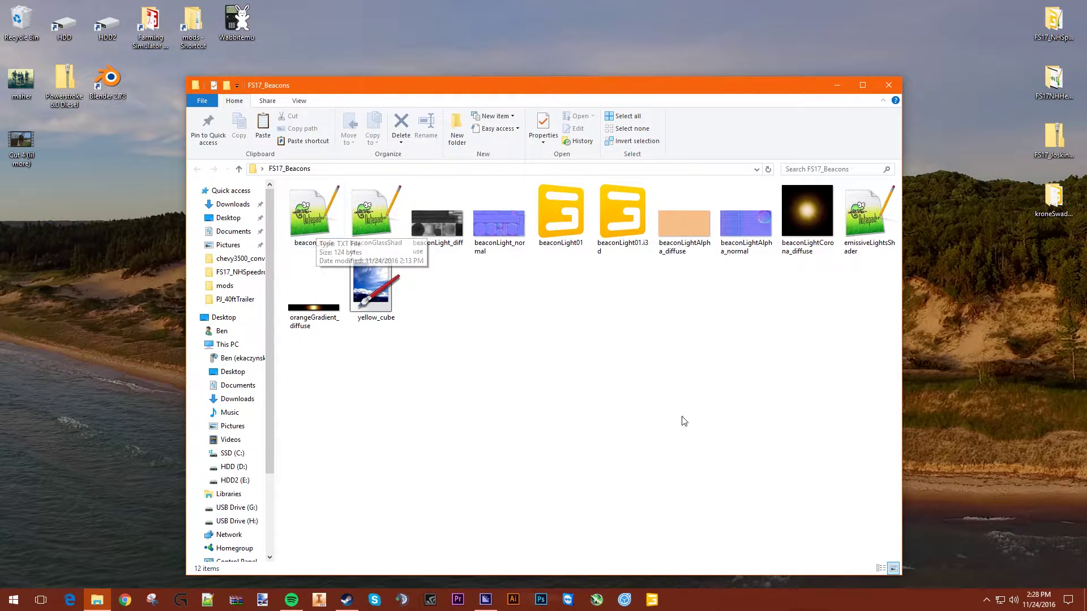
Close the FS17_Beacons window and switch to GIANTS Editor's empty untitled.i3d scene.
drag(664, 92, 635, 76)
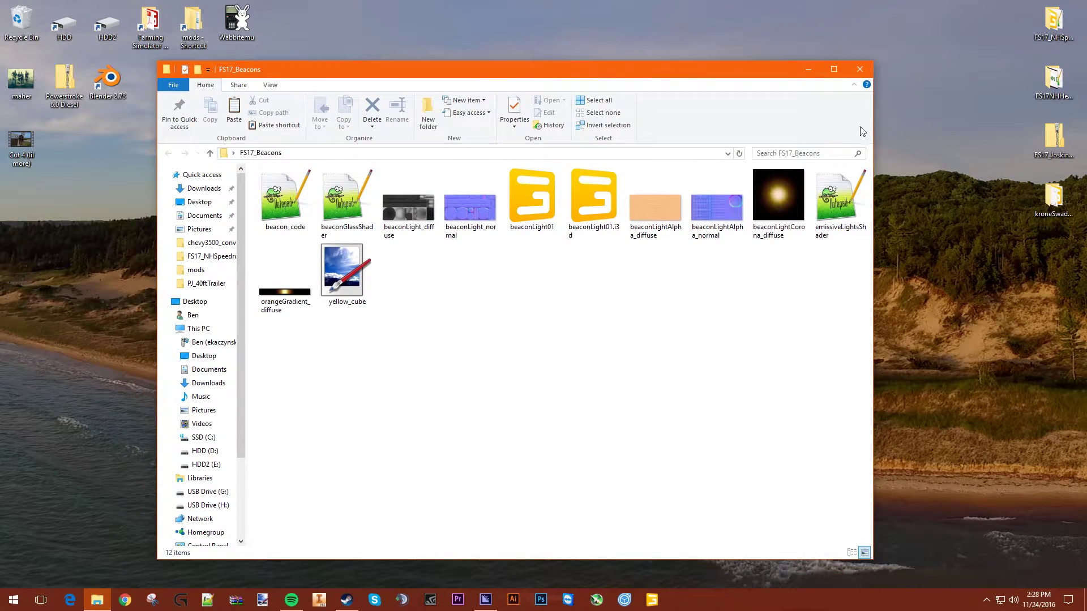
click(866, 69)
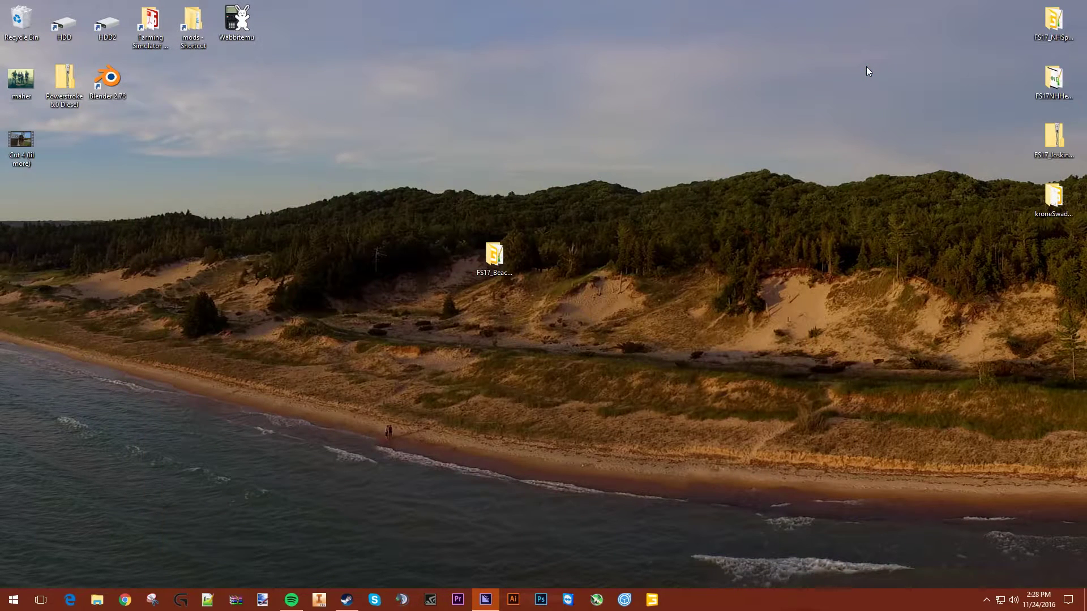
click(652, 601)
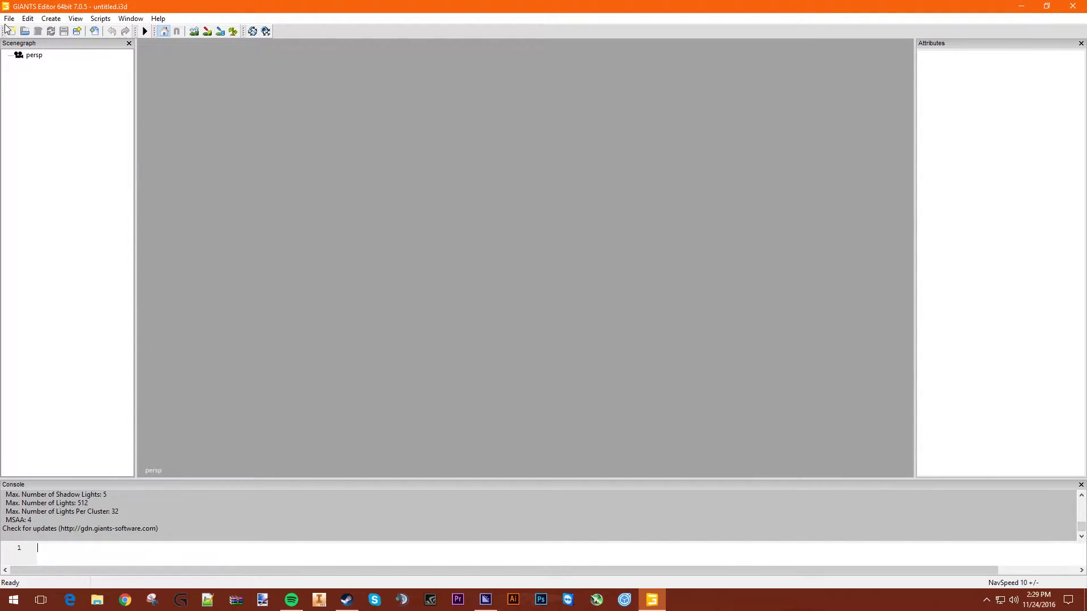
Start a New Mod from Game based on the Store Item : Buffalo.
click(9, 19)
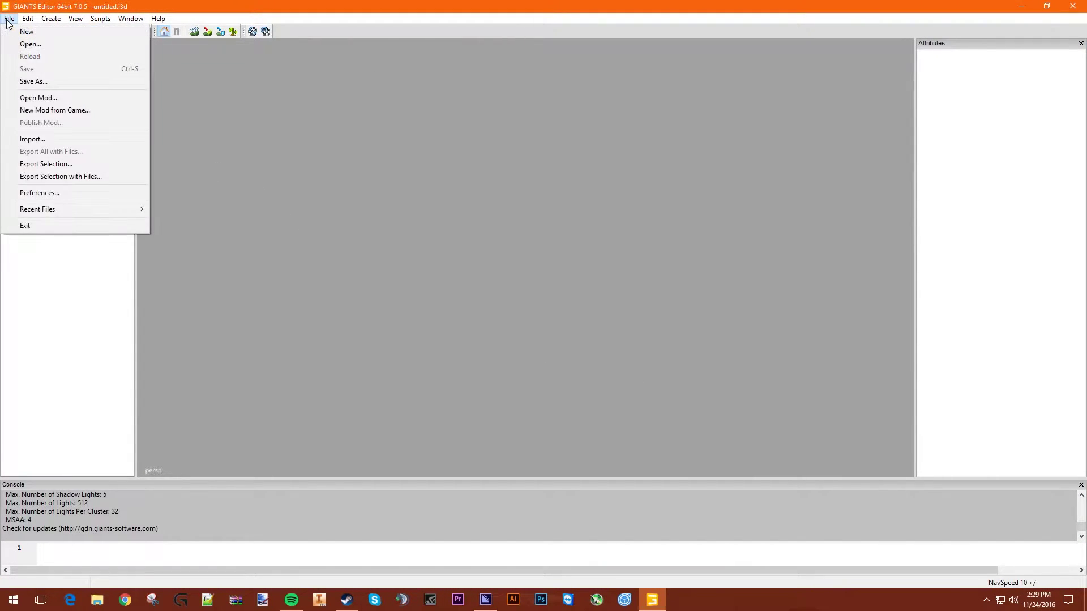
click(48, 111)
click(541, 252)
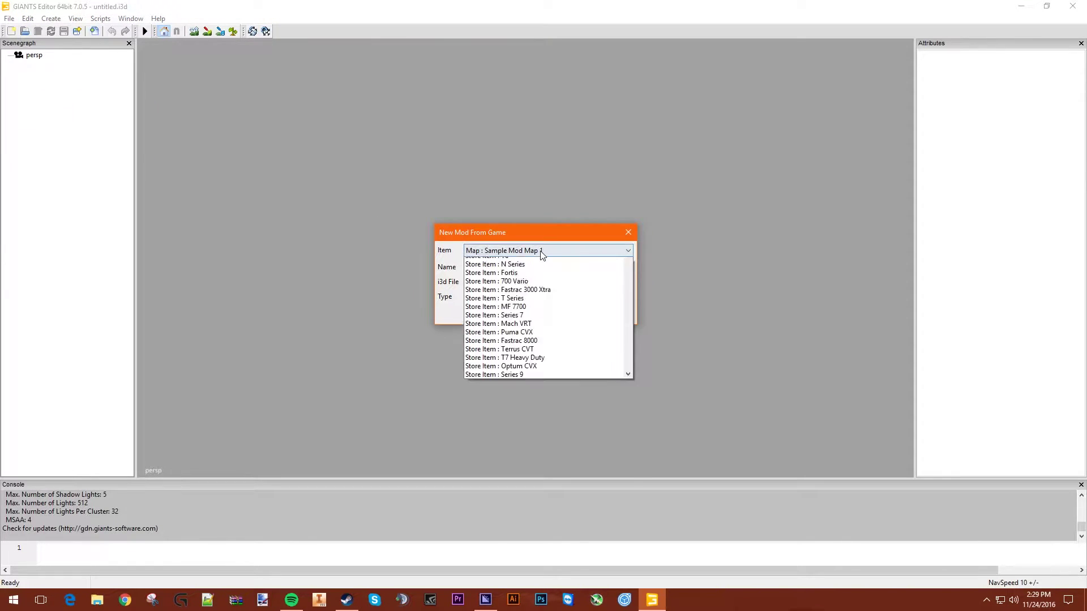
scroll(545, 359, down, 15)
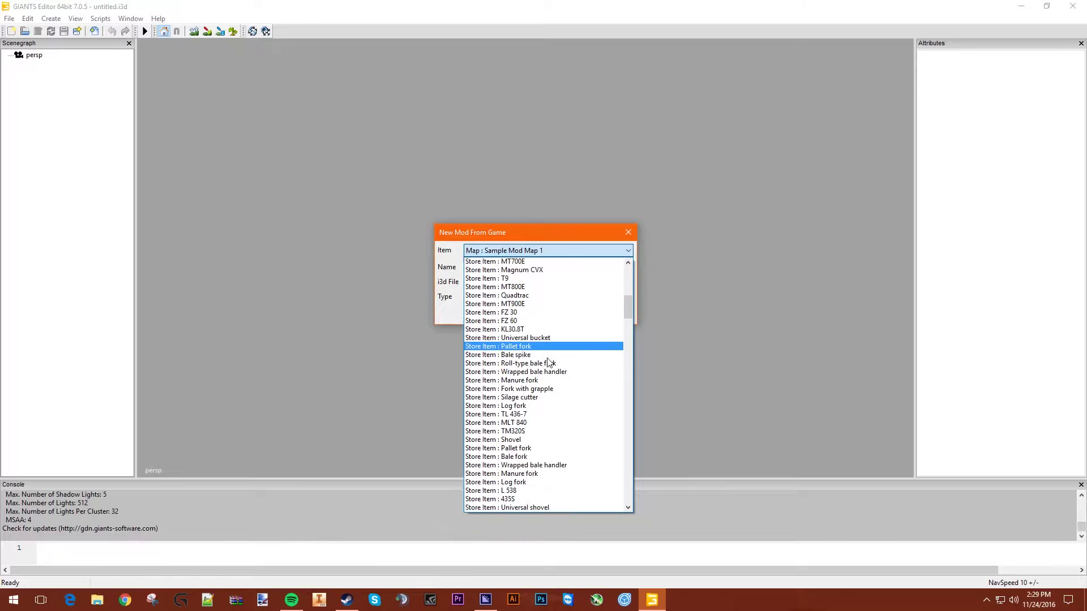
scroll(546, 362, down, 20)
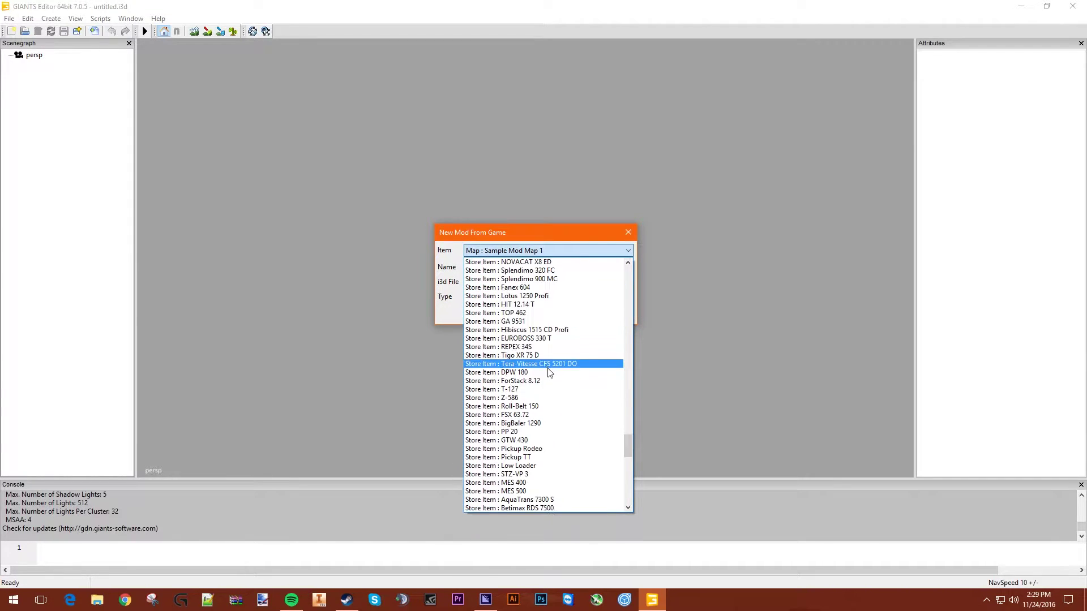
scroll(548, 382, down, 8)
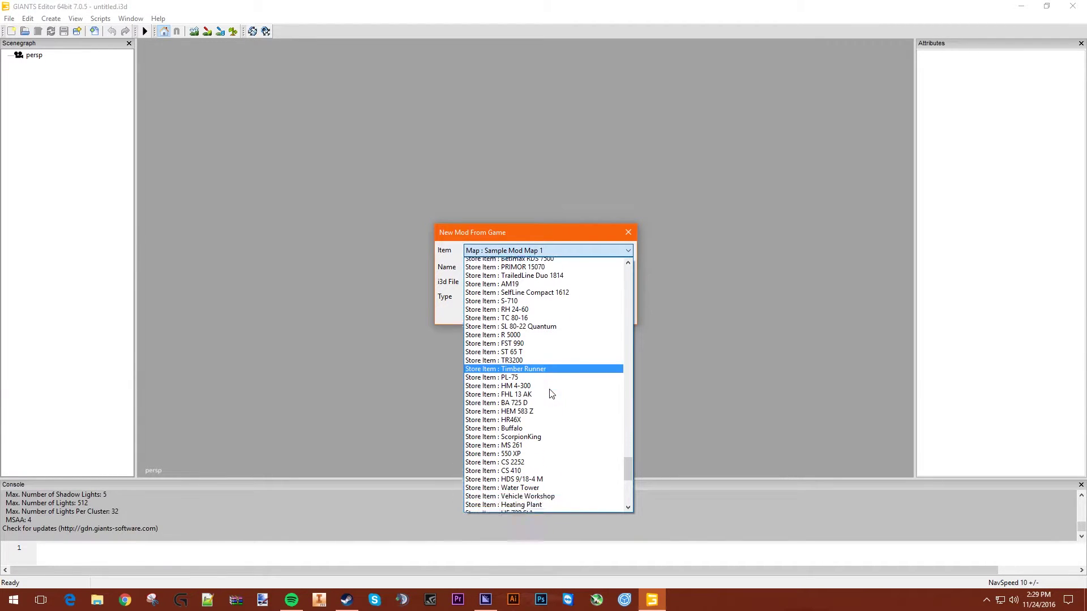
scroll(542, 395, up, 5)
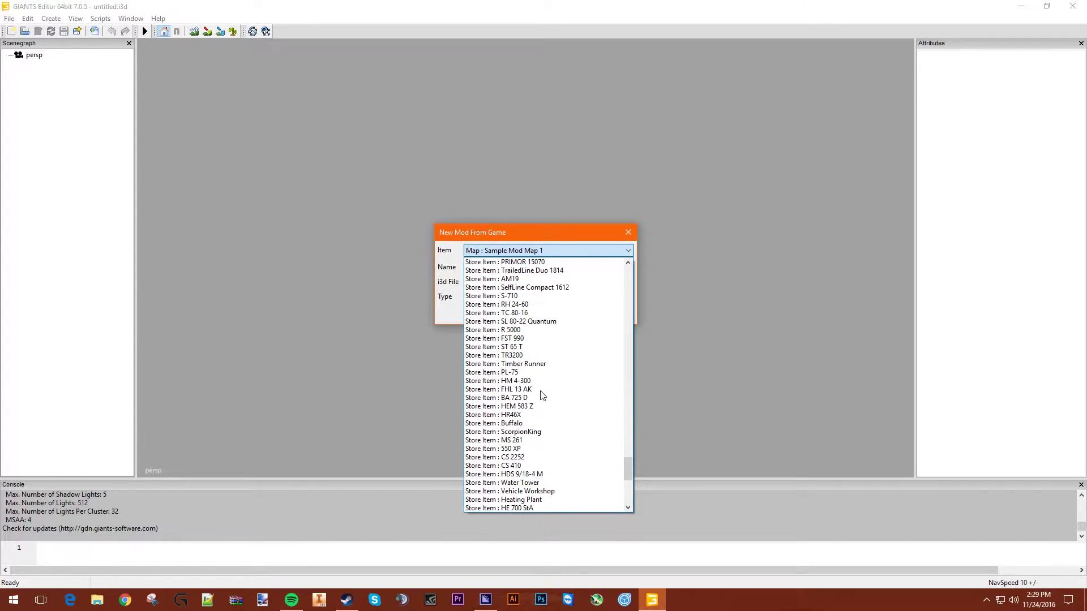
click(534, 423)
click(520, 313)
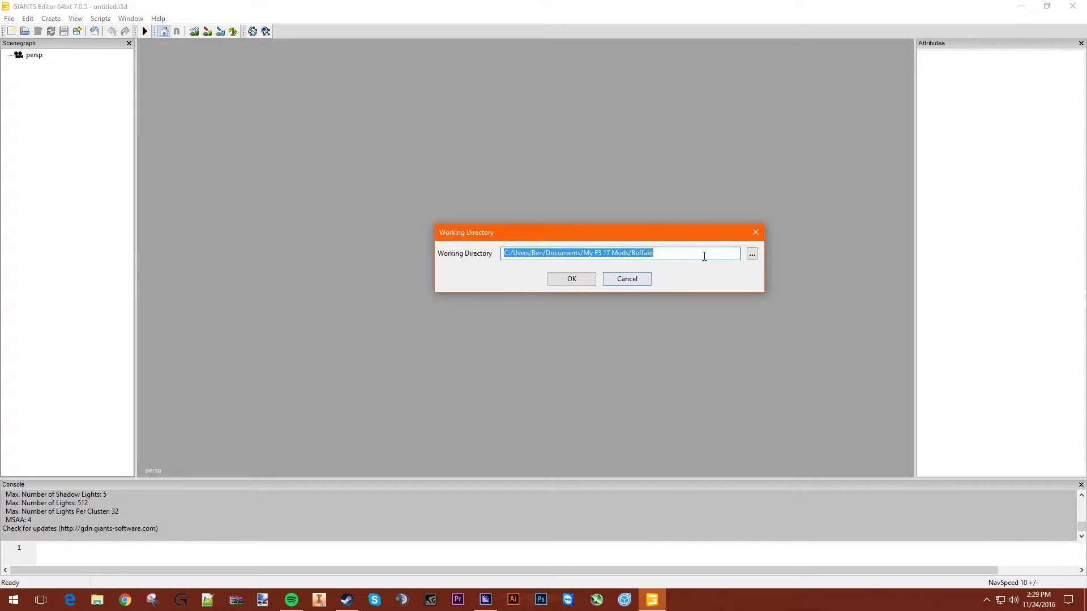
Set the working directory to a new Desktop folder named Ponsse_Buffalo_Edited.
click(752, 255)
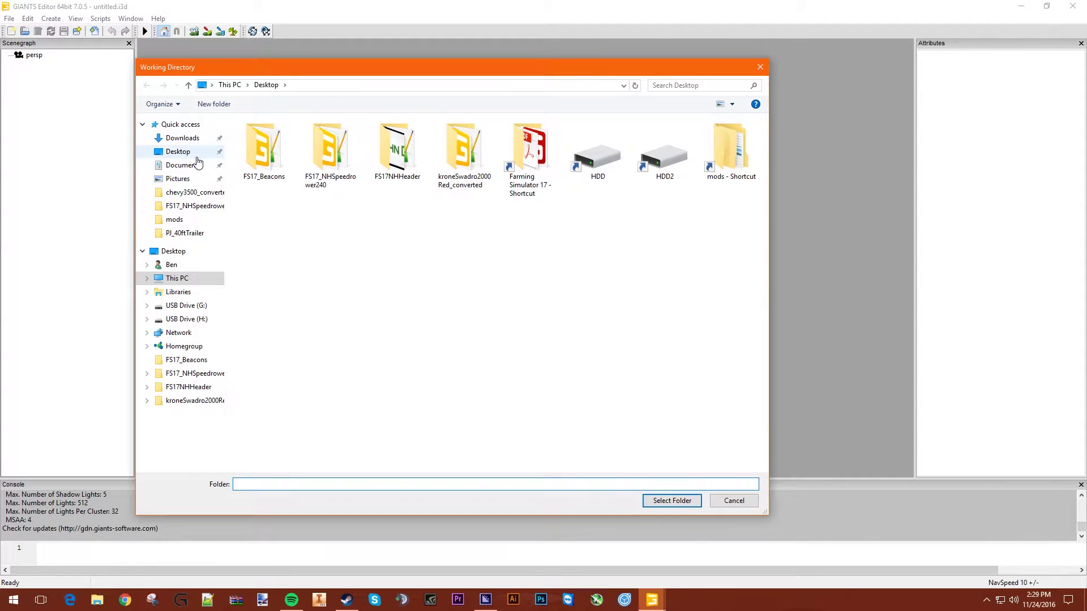
click(195, 151)
click(236, 104)
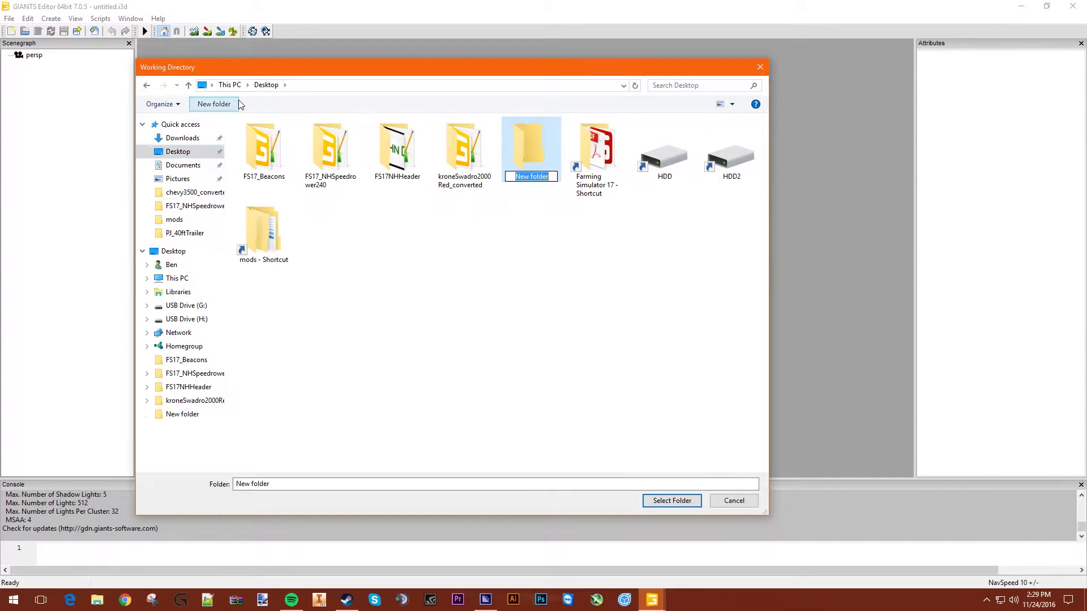
text(Ponsse_Buffalo_Edited)
key(Return)
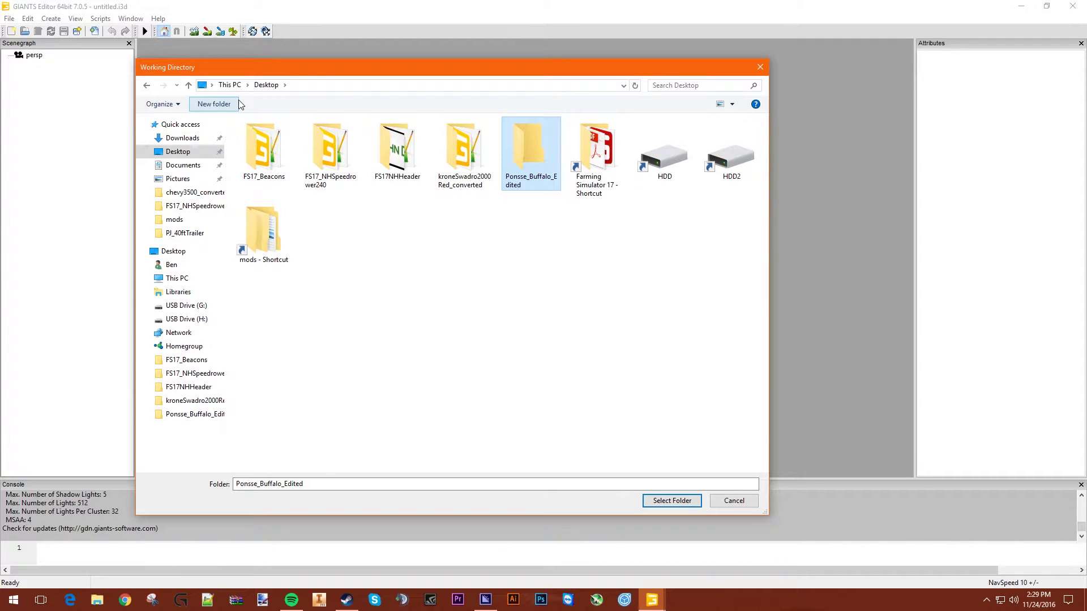
key(Return)
click(667, 502)
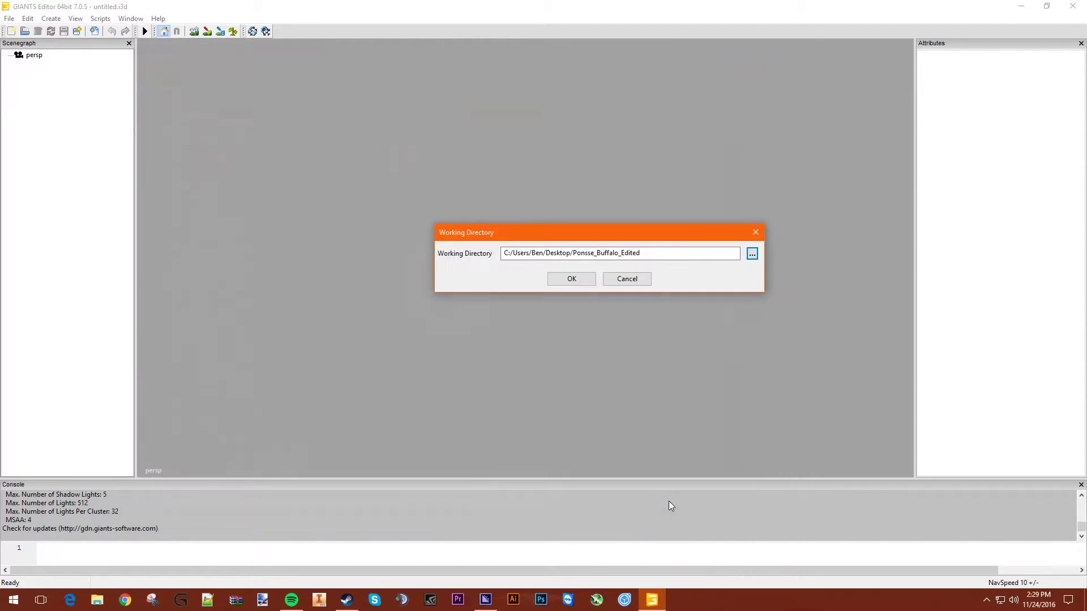
click(589, 277)
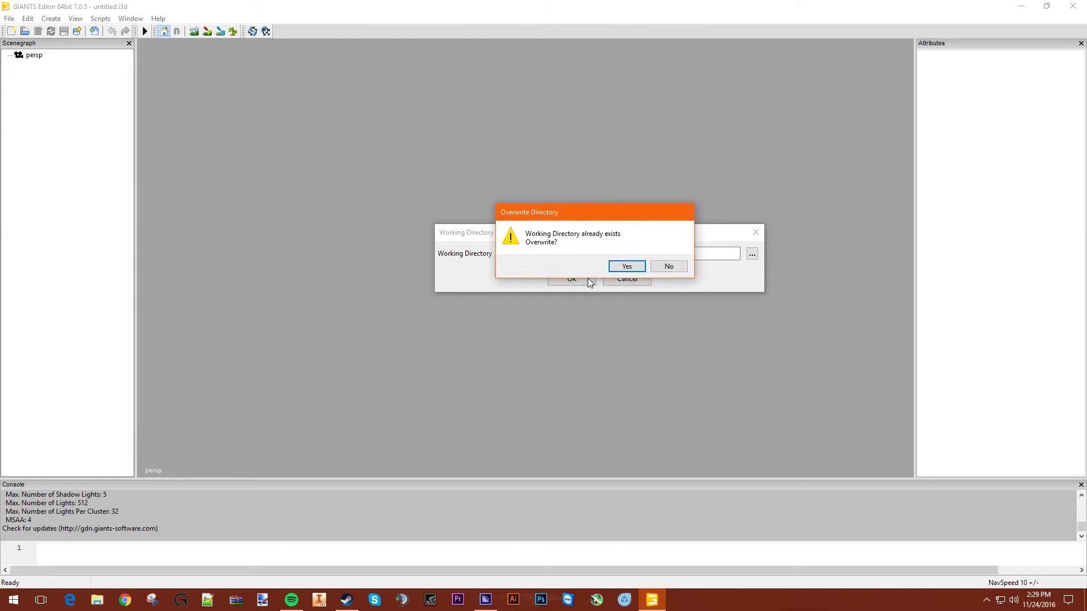
Confirm the overwrite, view the forwarder's cab, save ponsseBuffalo.i3d, and minimize the editor.
click(626, 266)
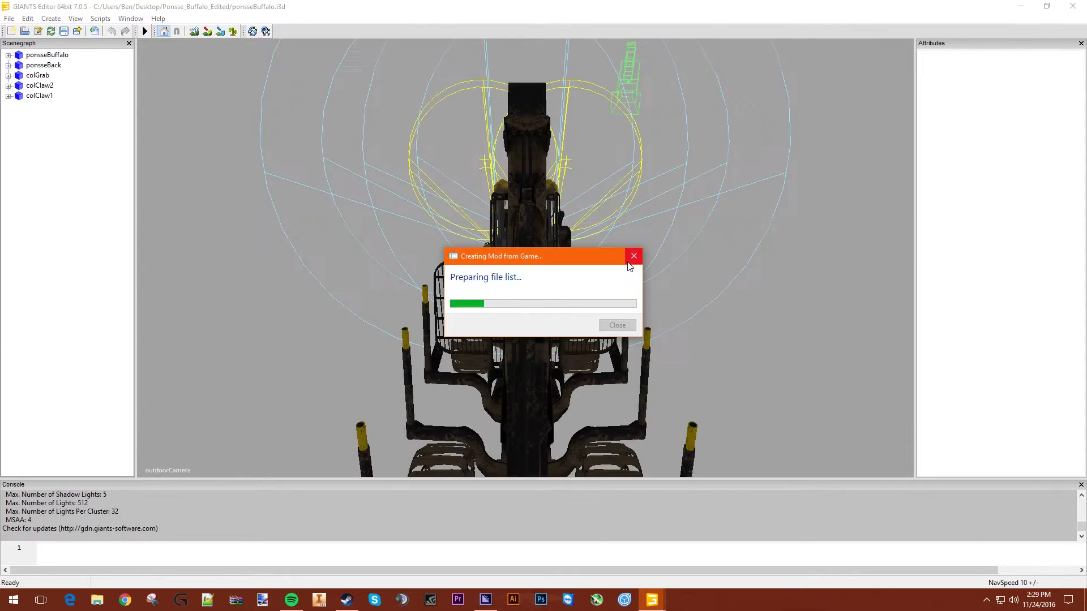
scroll(721, 266, down, 6)
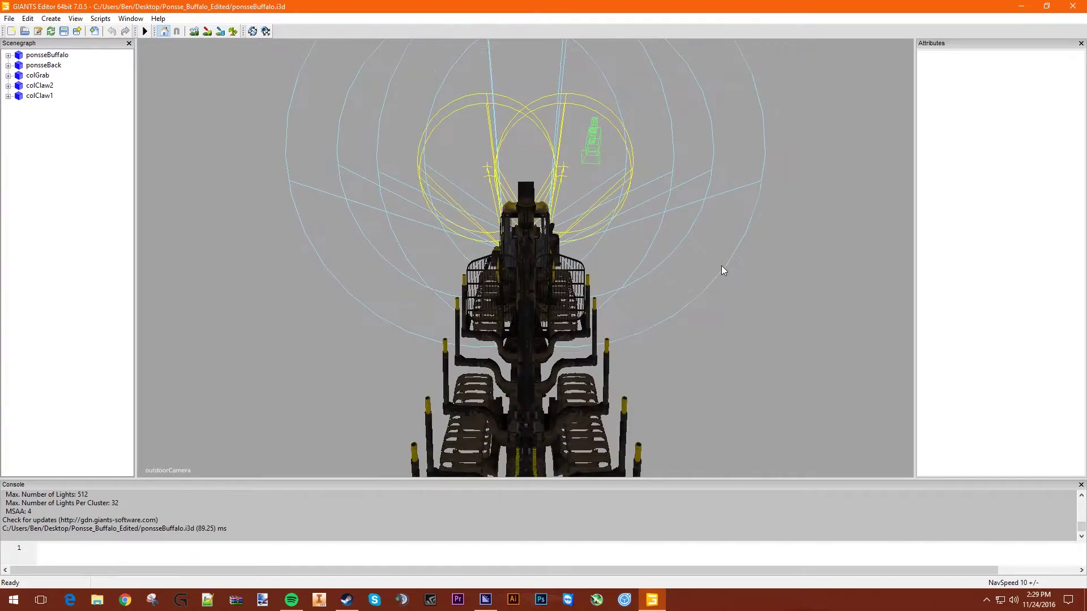
middle_drag(702, 330, 583, 337)
scroll(527, 348, up, 8)
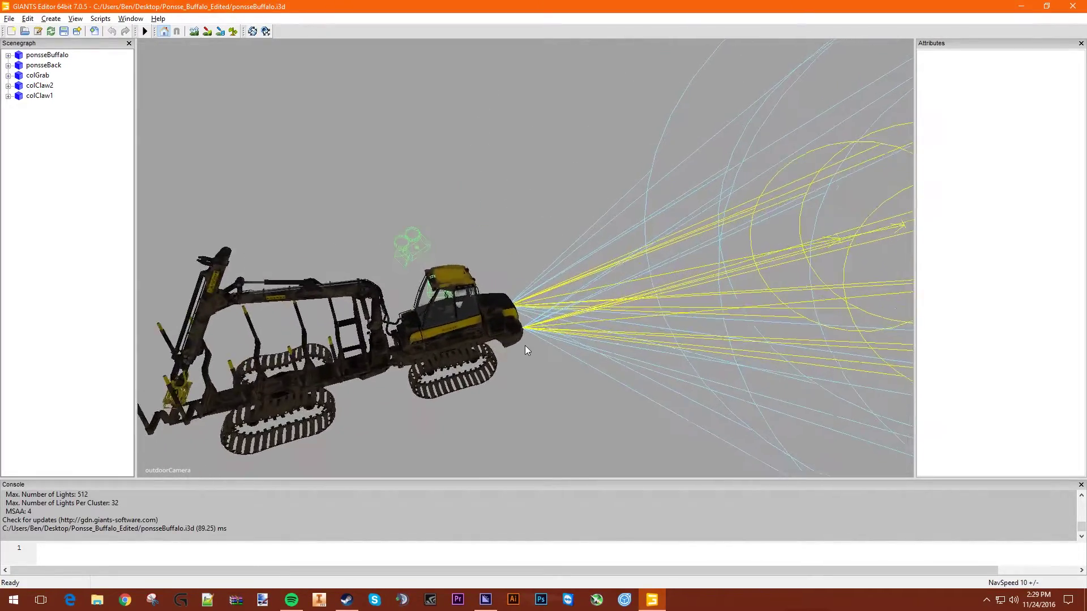
middle_drag(542, 366, 604, 278)
scroll(605, 275, down, 3)
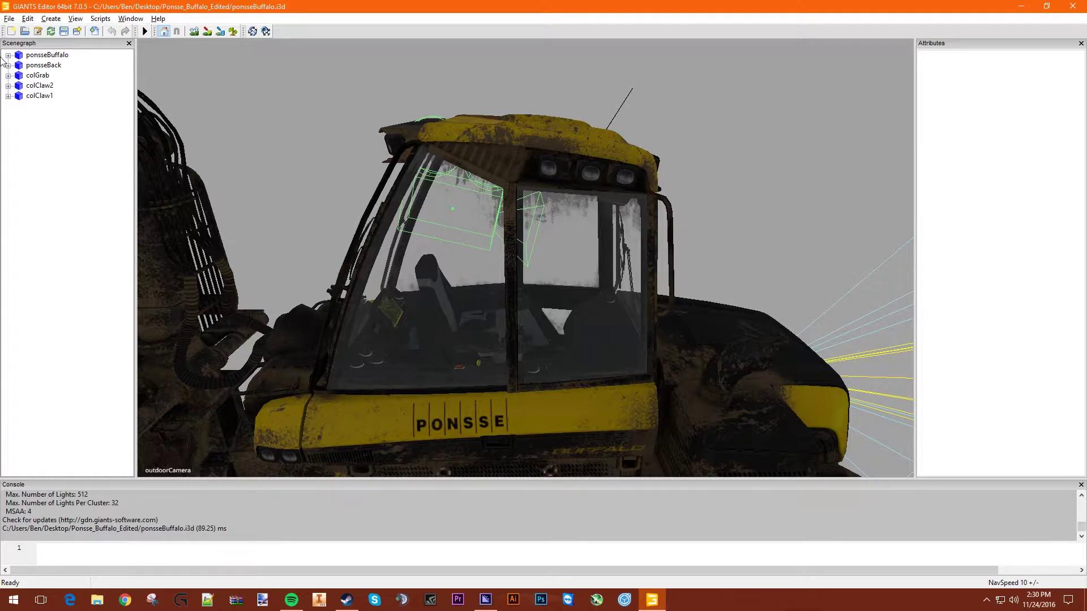
click(64, 31)
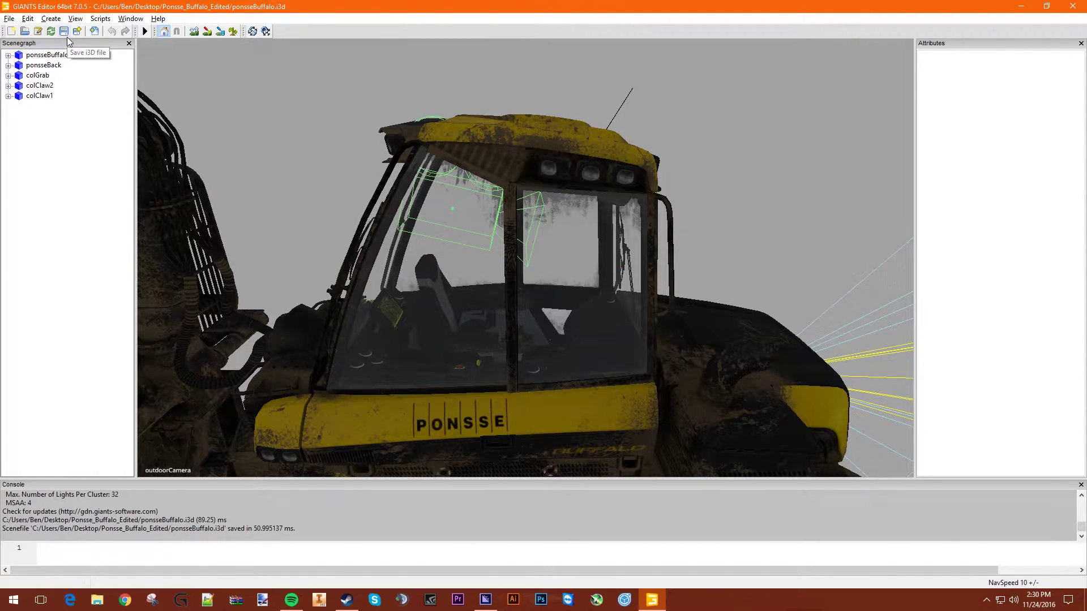
click(1023, 6)
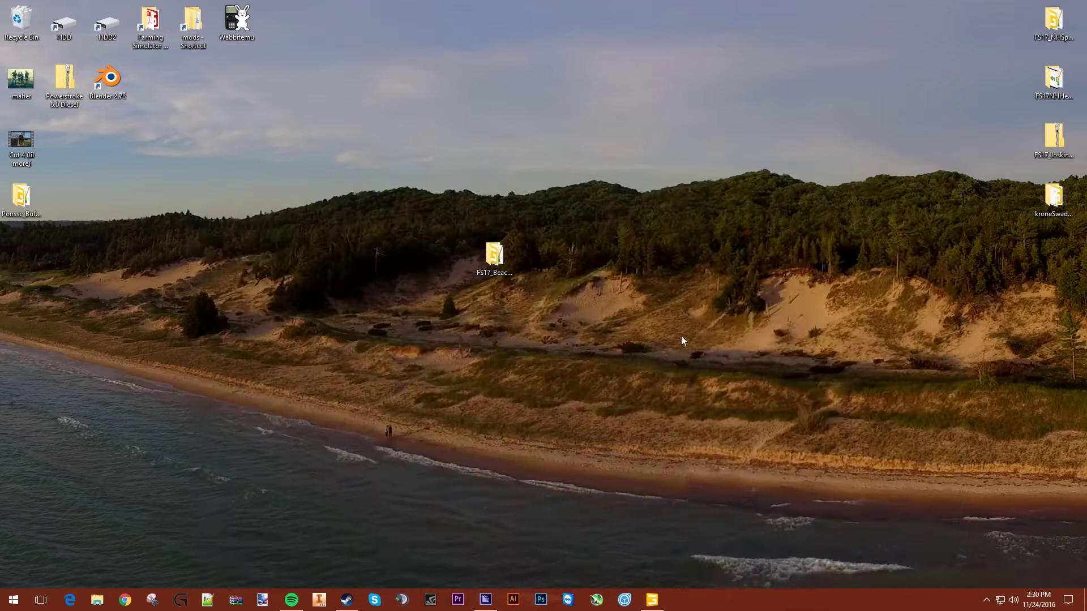
Copy FS17_Beacons into Ponsse_Buffalo_Edited and return to GIANTS Editor.
click(508, 262)
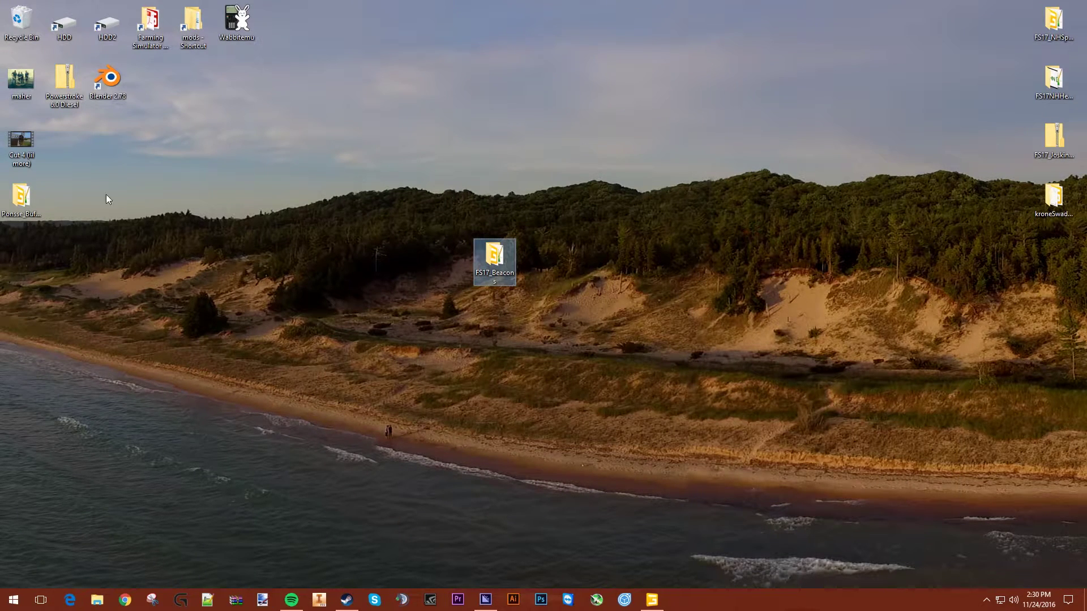
double_click(34, 202)
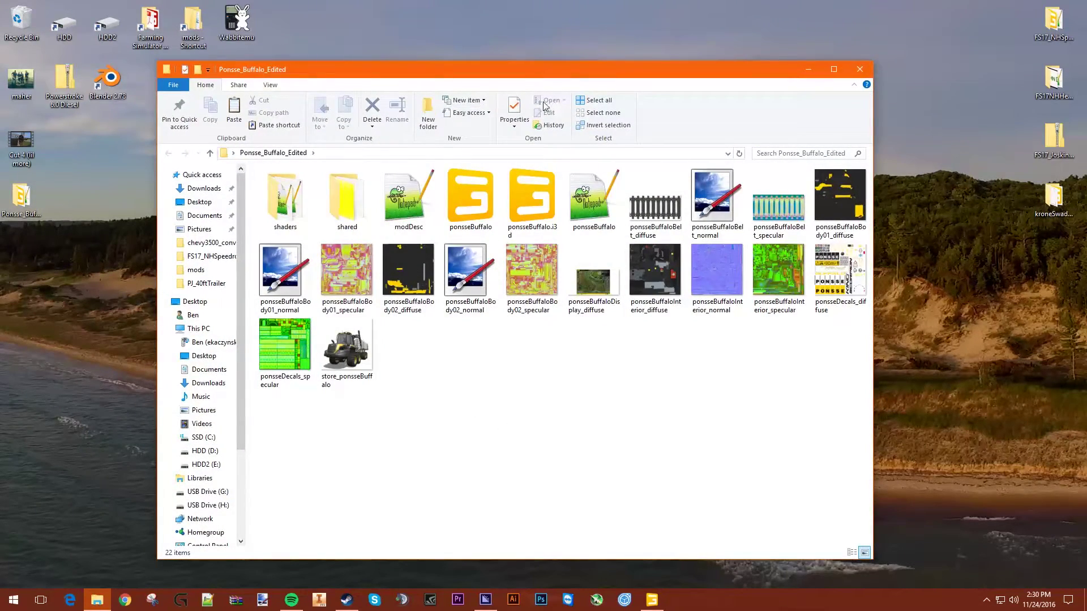
click(242, 104)
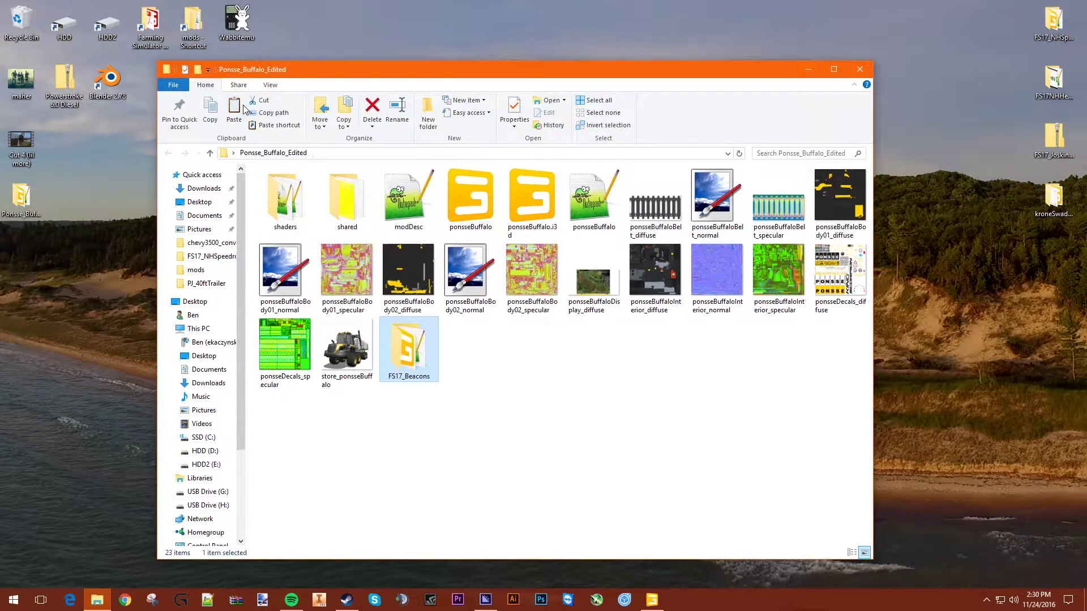
click(859, 69)
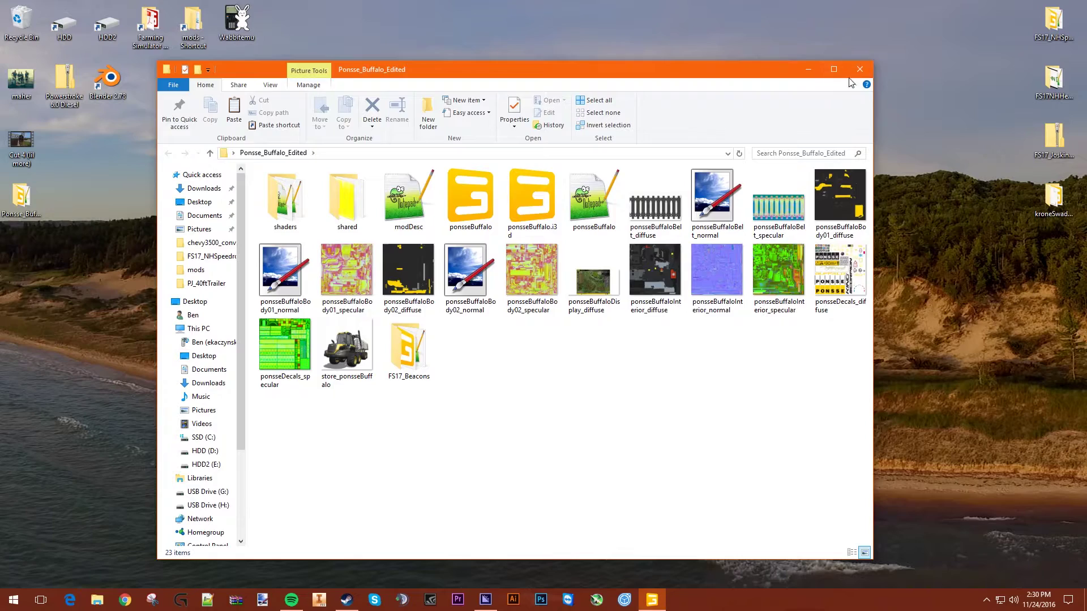
click(658, 601)
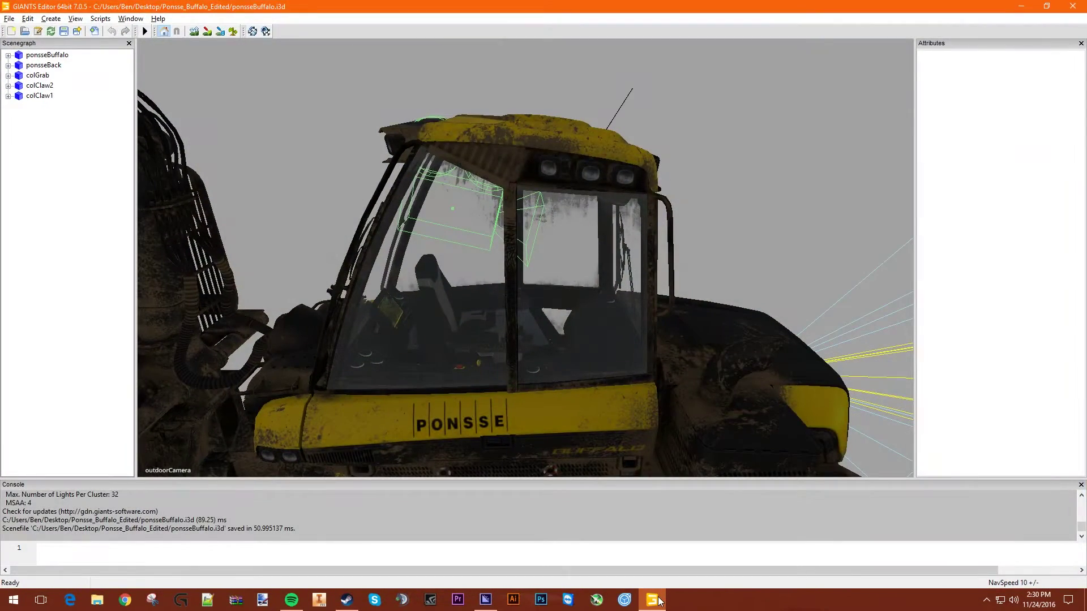
Import beaconLight01 from the FS17_Beacons folder into the scene.
click(9, 18)
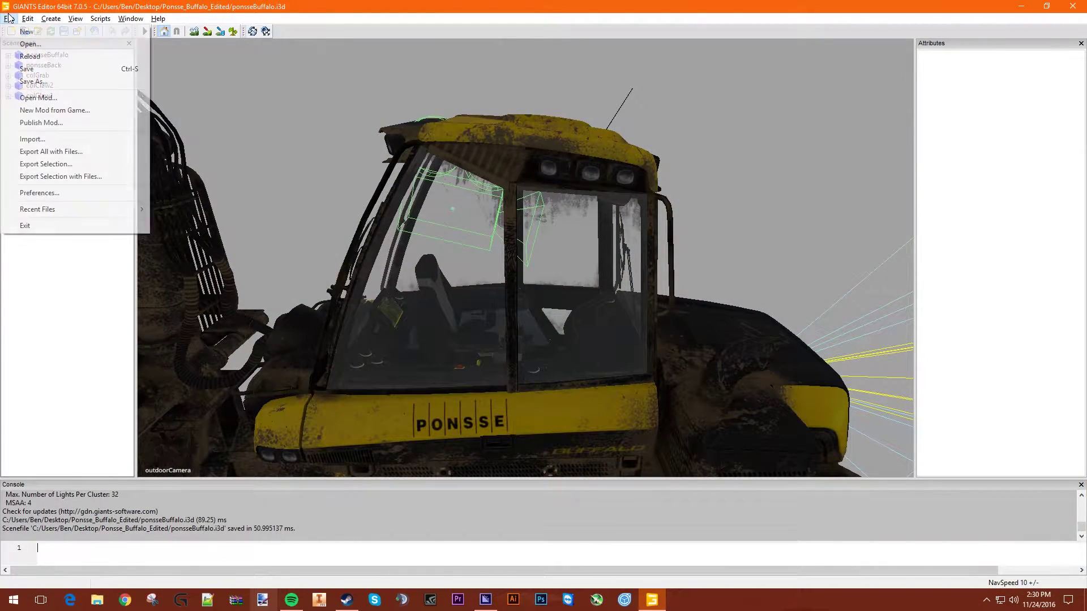
click(31, 140)
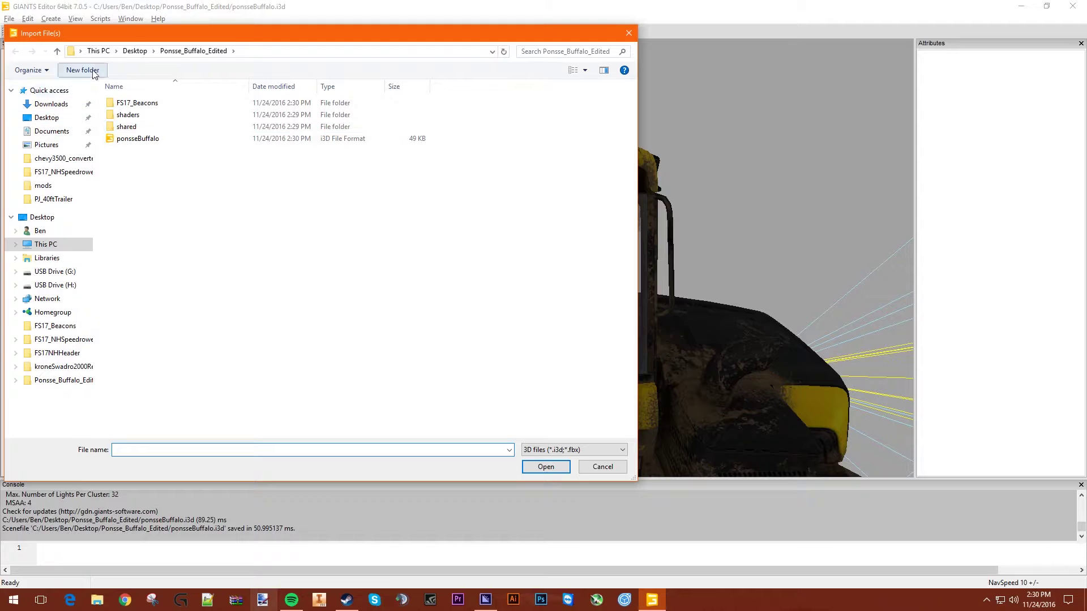
double_click(163, 102)
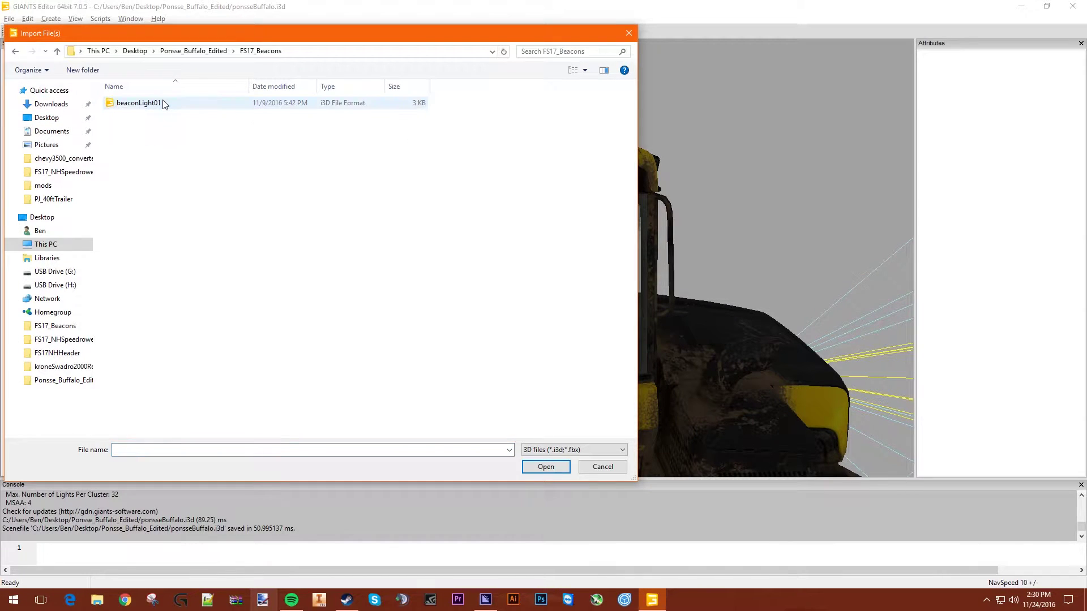
click(164, 102)
click(545, 467)
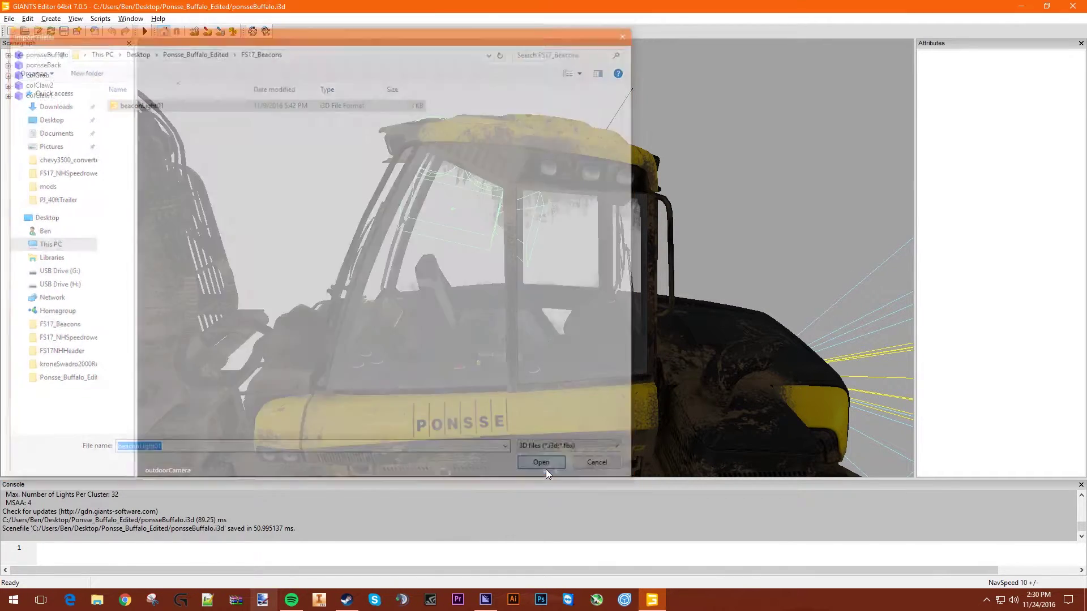
scroll(586, 322, down, 5)
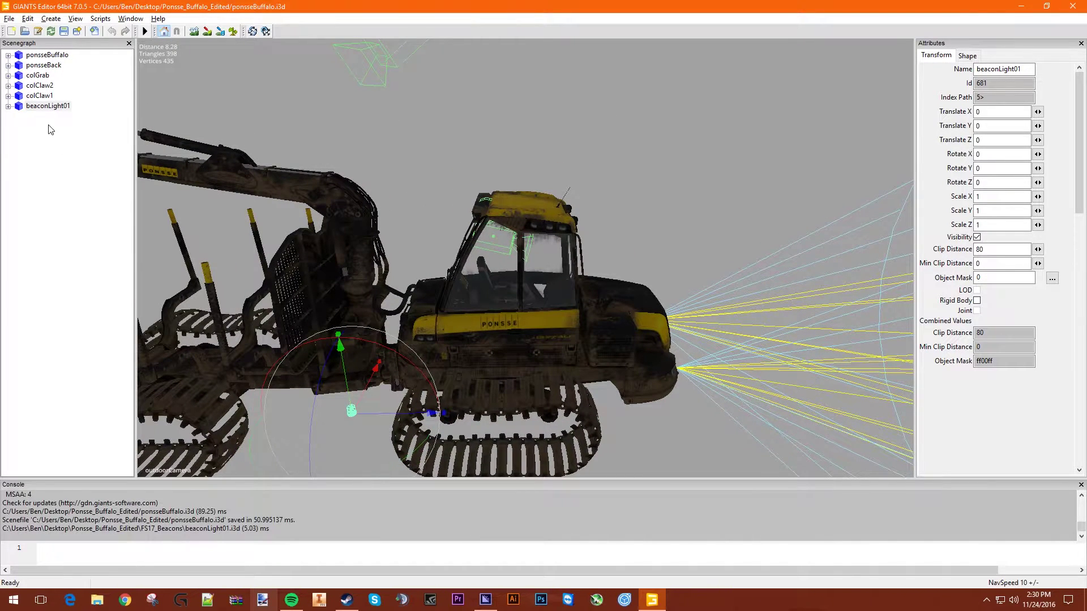
Move beaconLight01 from the scene root to become a child of ponsseBuffalo.
click(48, 107)
key(Delete)
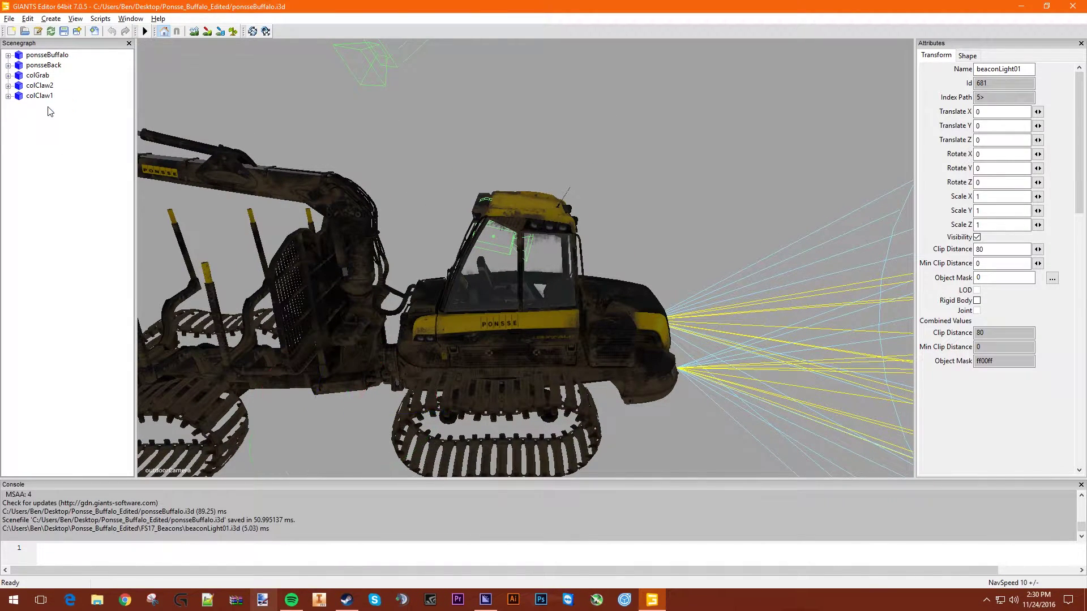
click(47, 55)
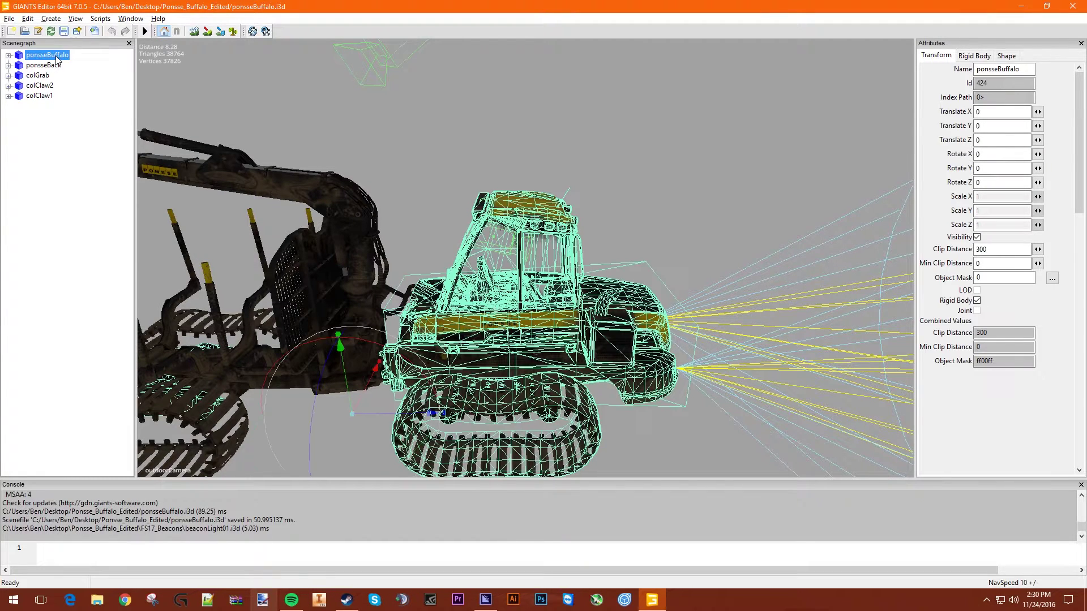
key(ctrl+v)
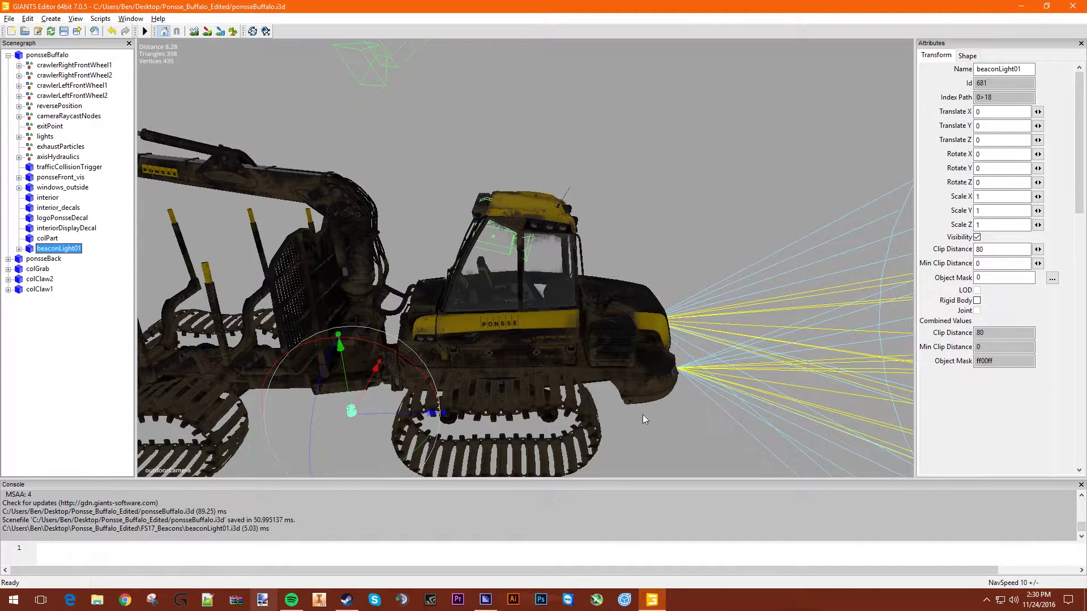
Position beaconLight01 on the cab roof at Y 3.672, Z 2.862.
middle_drag(548, 378, 569, 388)
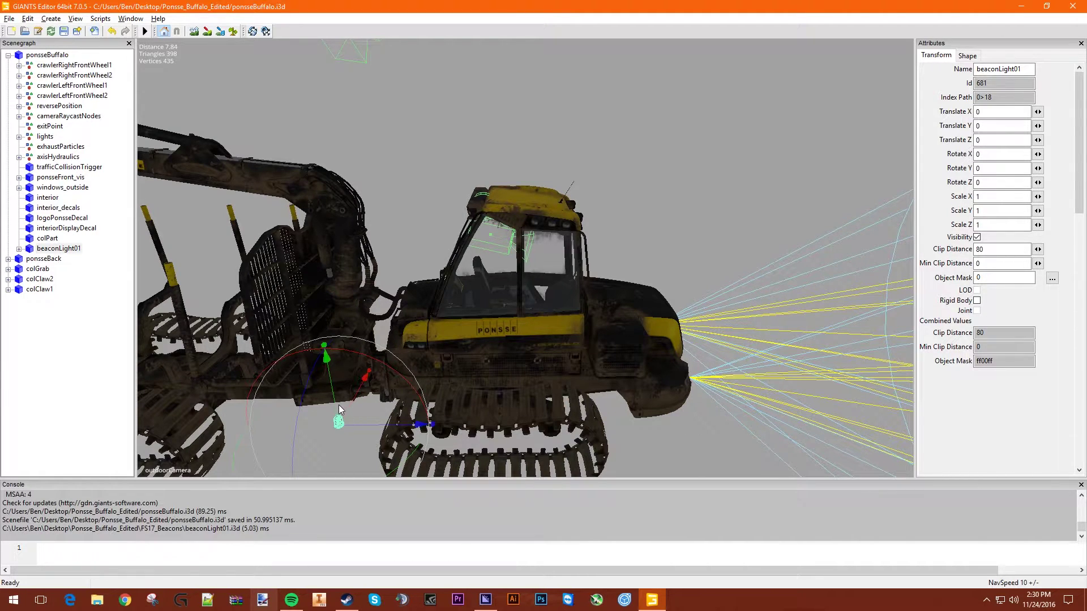
drag(334, 402, 307, 103)
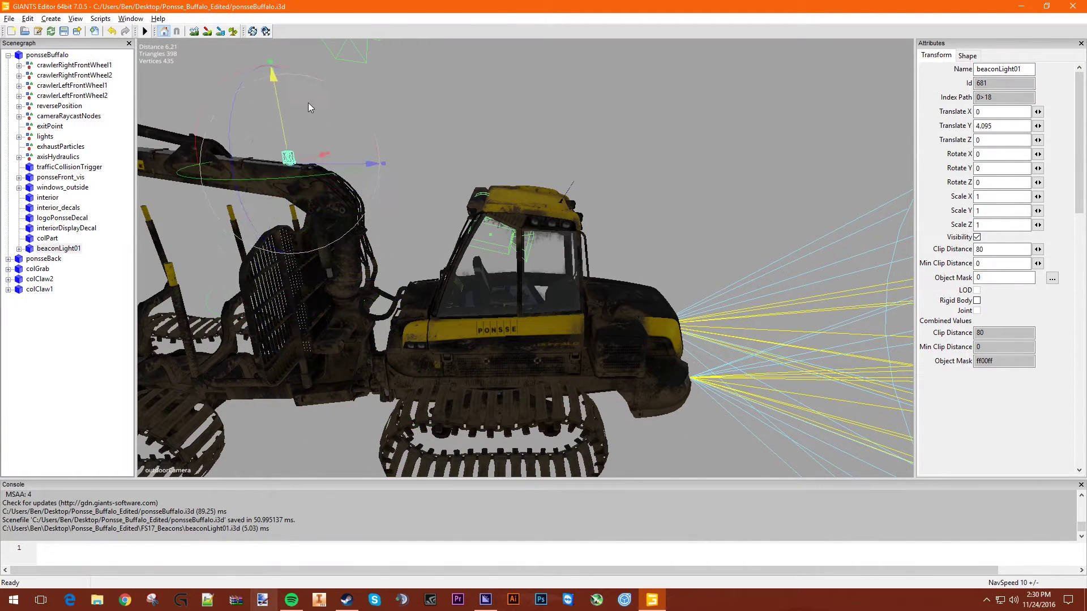
drag(371, 163, 586, 164)
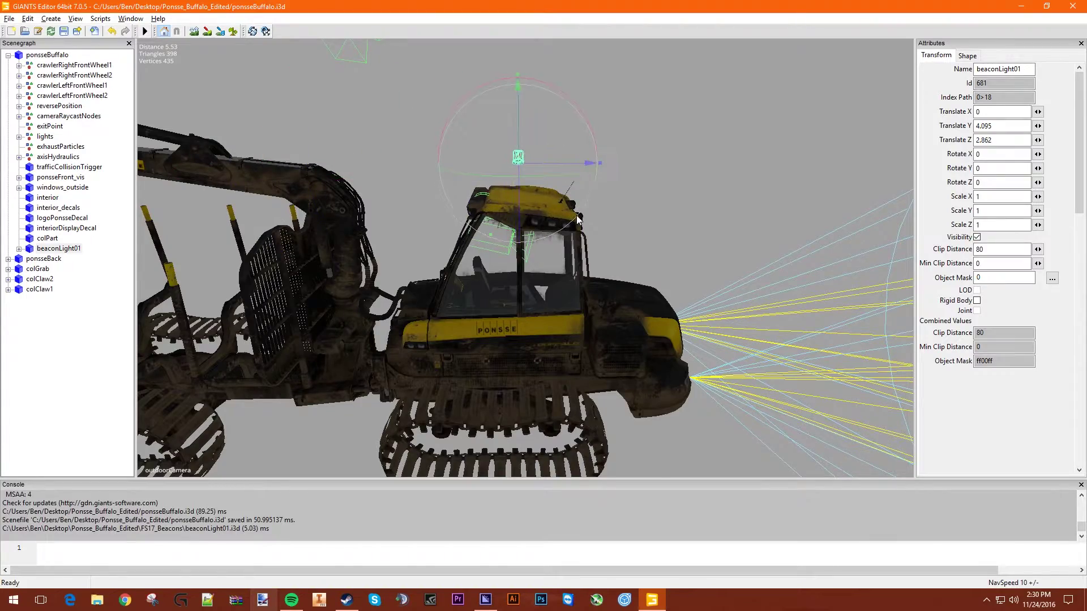
middle_drag(697, 249, 587, 372)
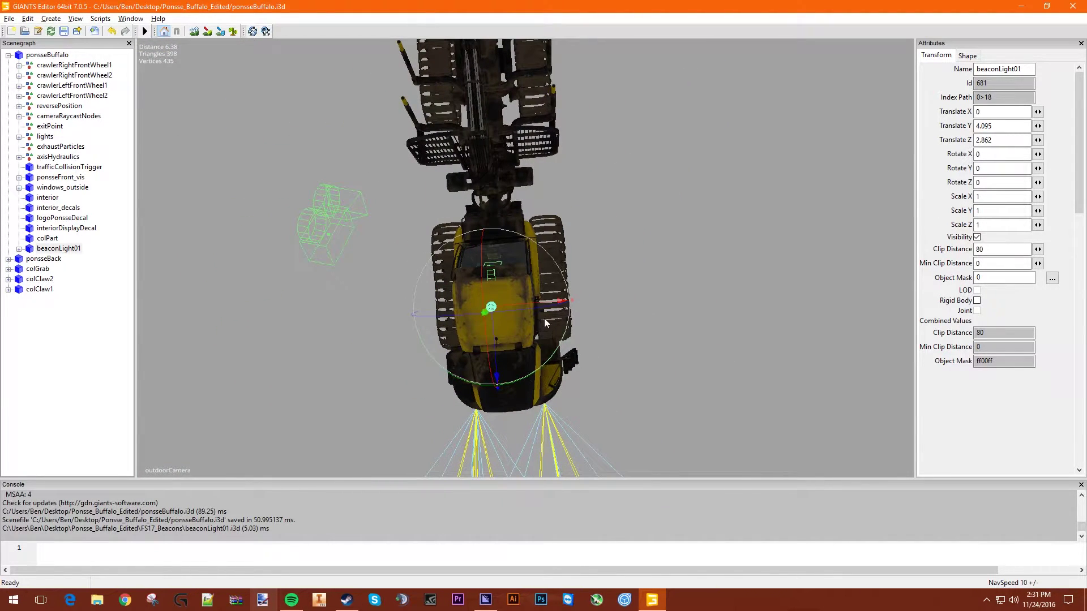
middle_drag(592, 363, 604, 355)
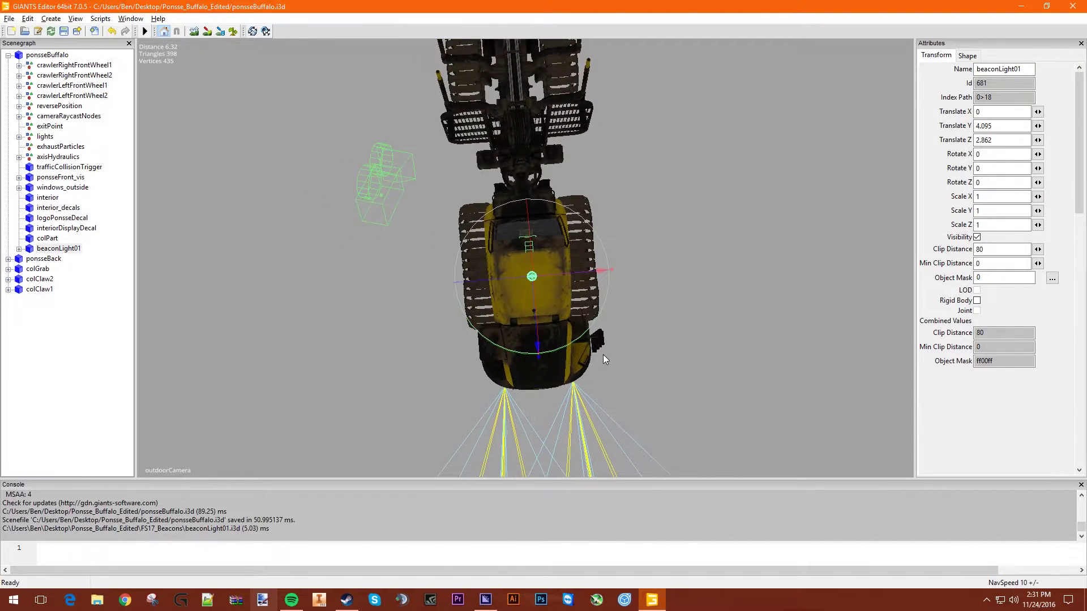
key(d)
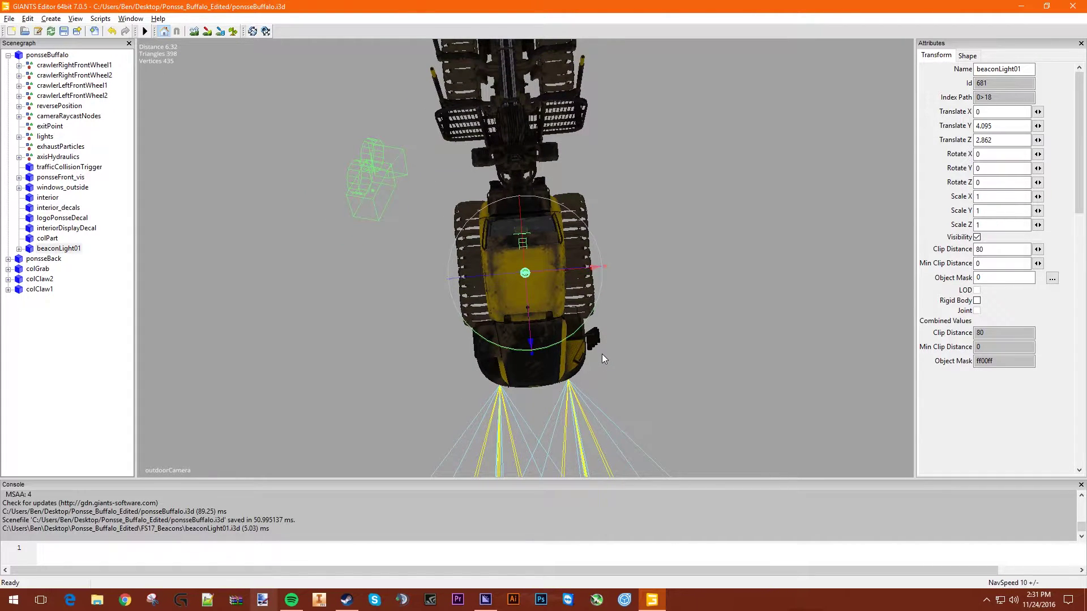
scroll(602, 354, up, 5)
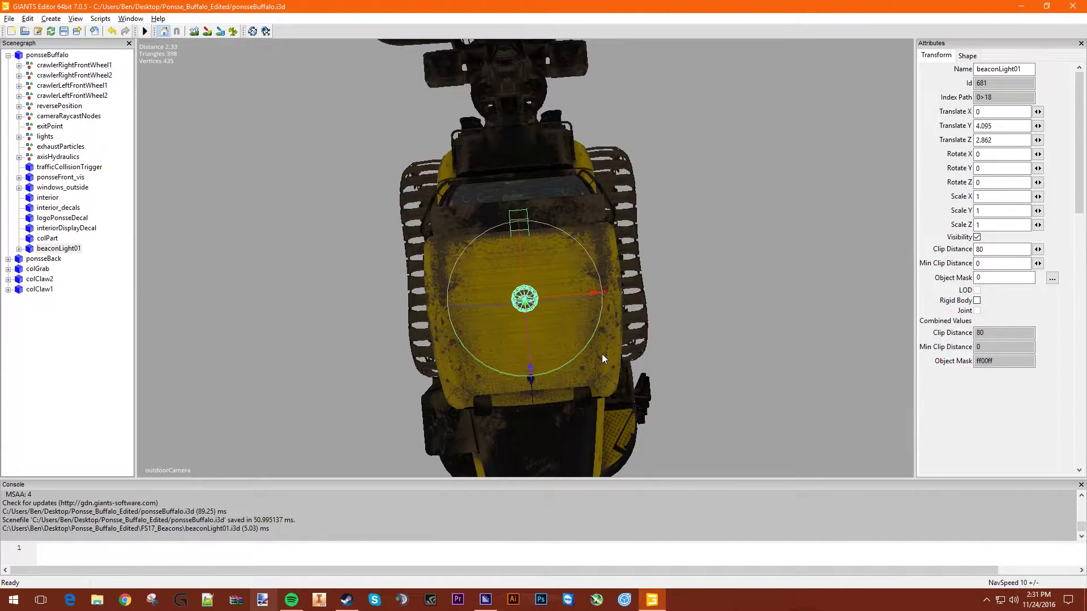
middle_drag(603, 354, 598, 305)
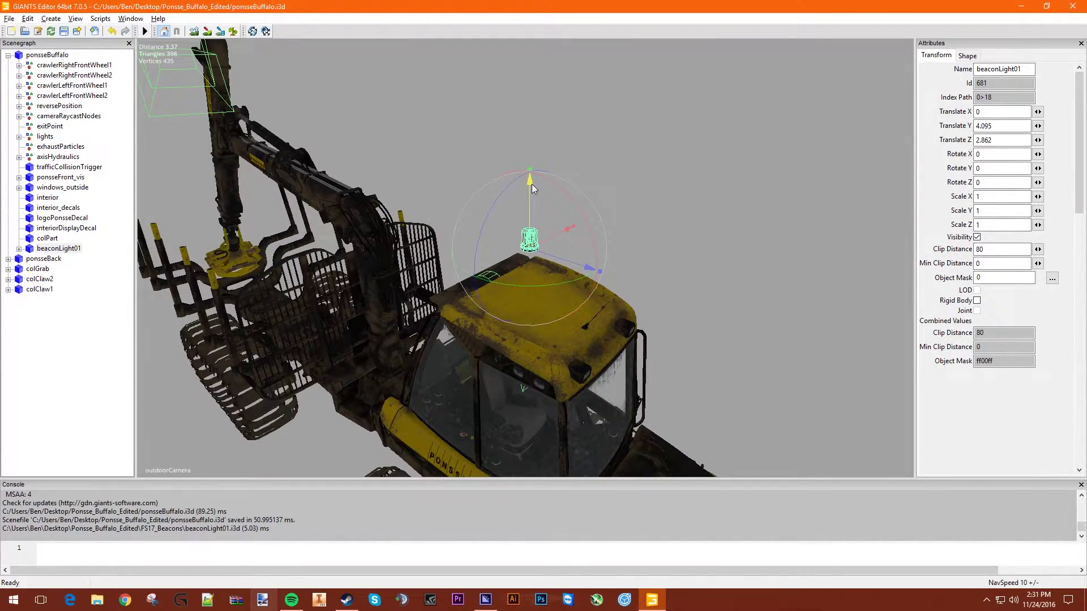
drag(532, 184, 543, 249)
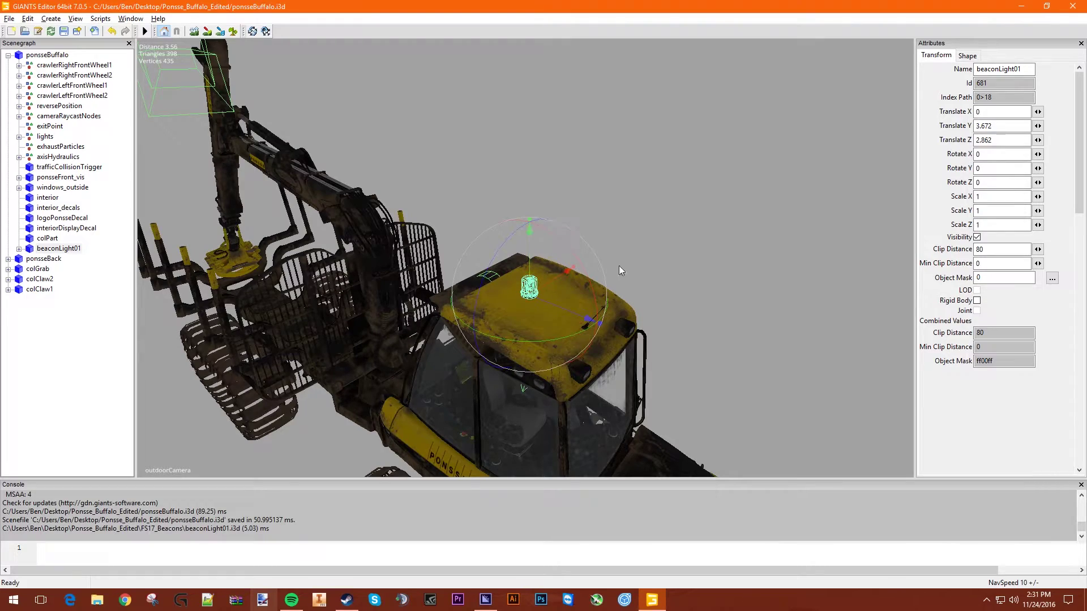
click(742, 280)
middle_drag(613, 377, 673, 318)
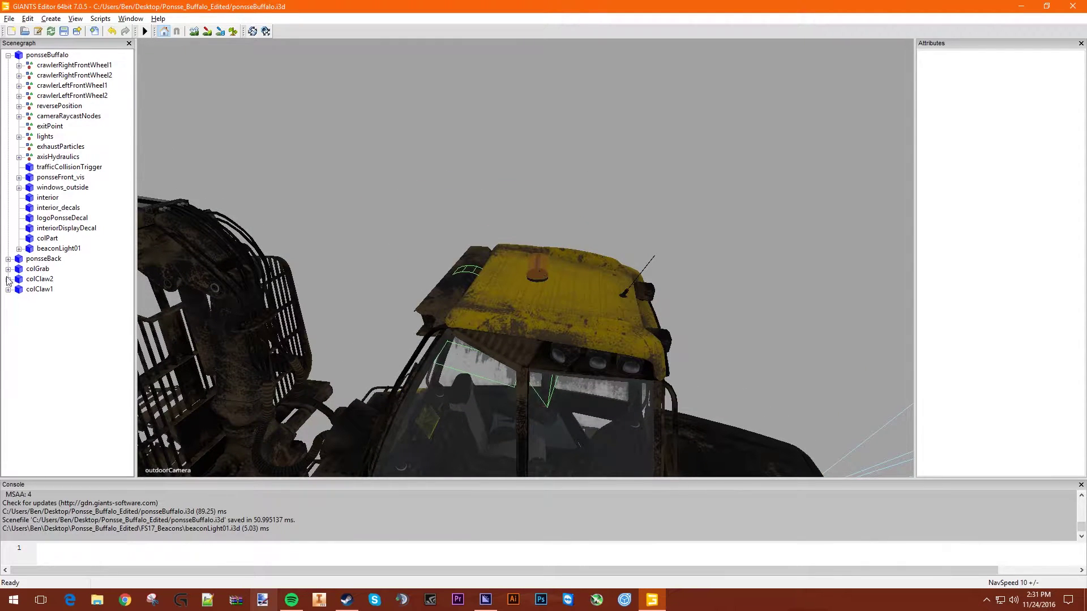
Nudge beaconLight01 slightly forward on the cab roof to Z 2.975.
click(45, 251)
click(537, 273)
click(62, 406)
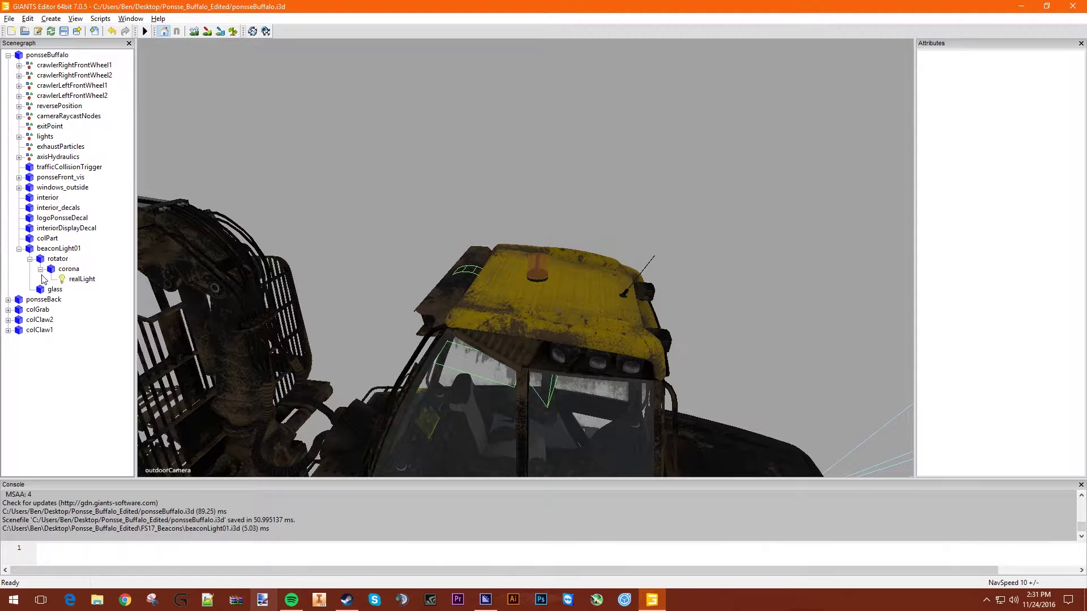
click(20, 249)
click(62, 249)
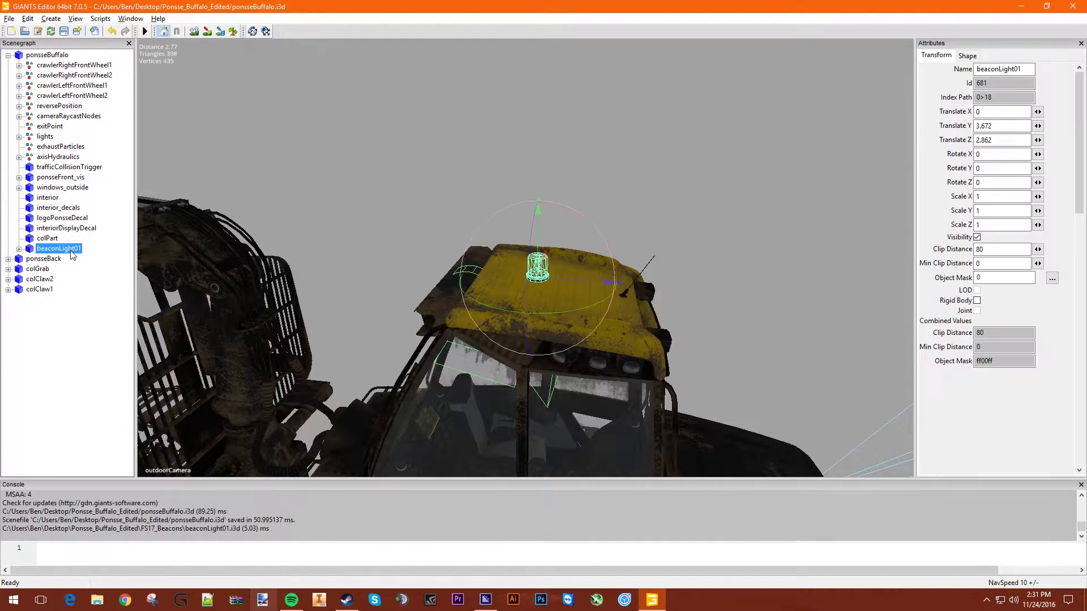
drag(558, 281, 578, 284)
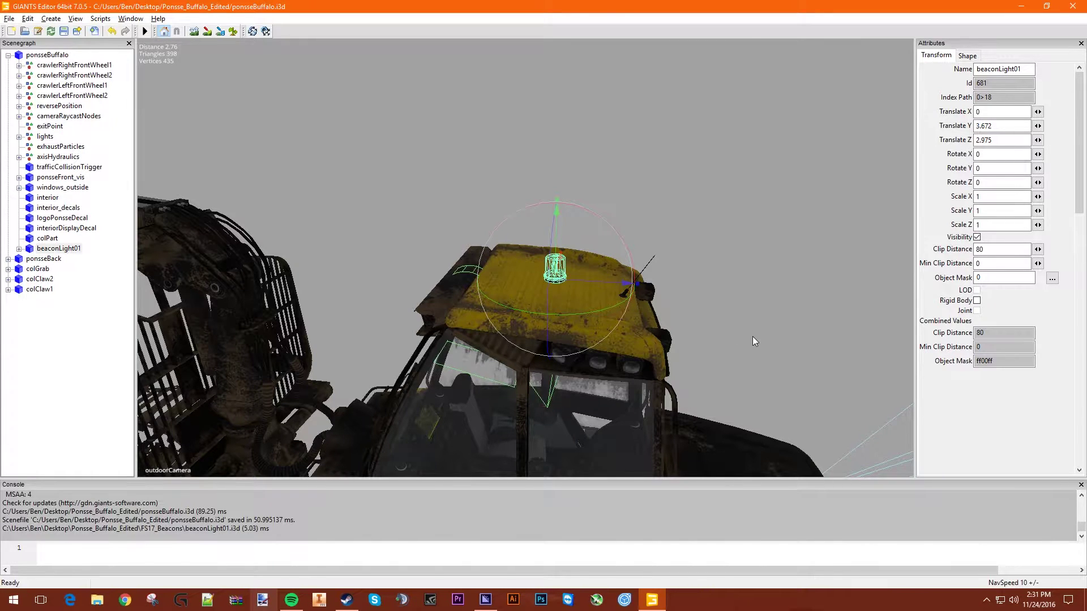
Check the beacon's realLight from a side view and save ponsseBuffalo.i3d.
click(709, 328)
scroll(680, 317, up, 5)
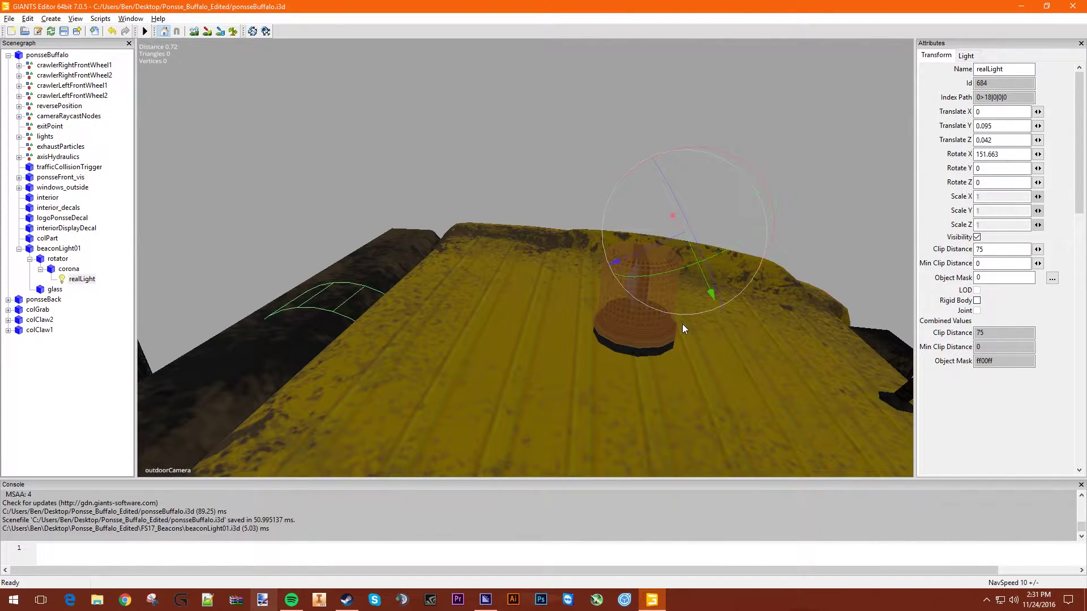
scroll(708, 359, down, 8)
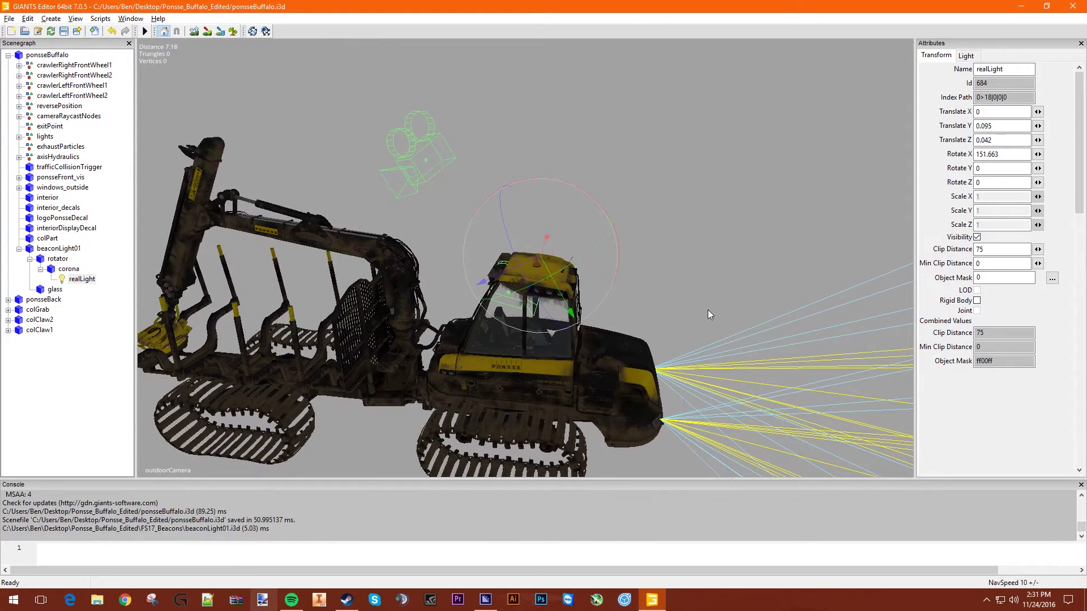
middle_drag(707, 310, 718, 274)
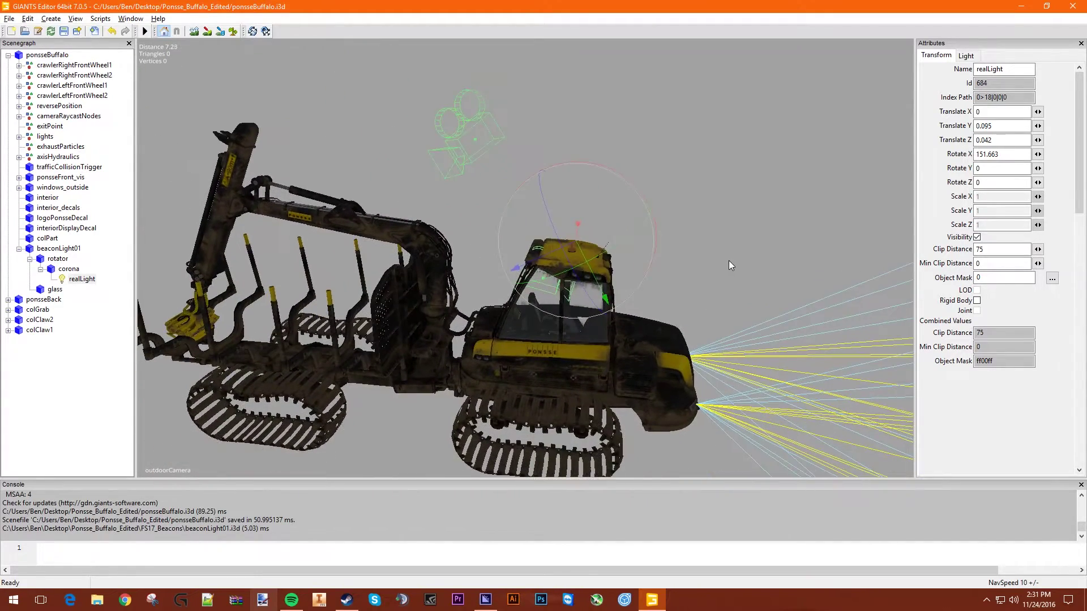
middle_drag(728, 260, 741, 252)
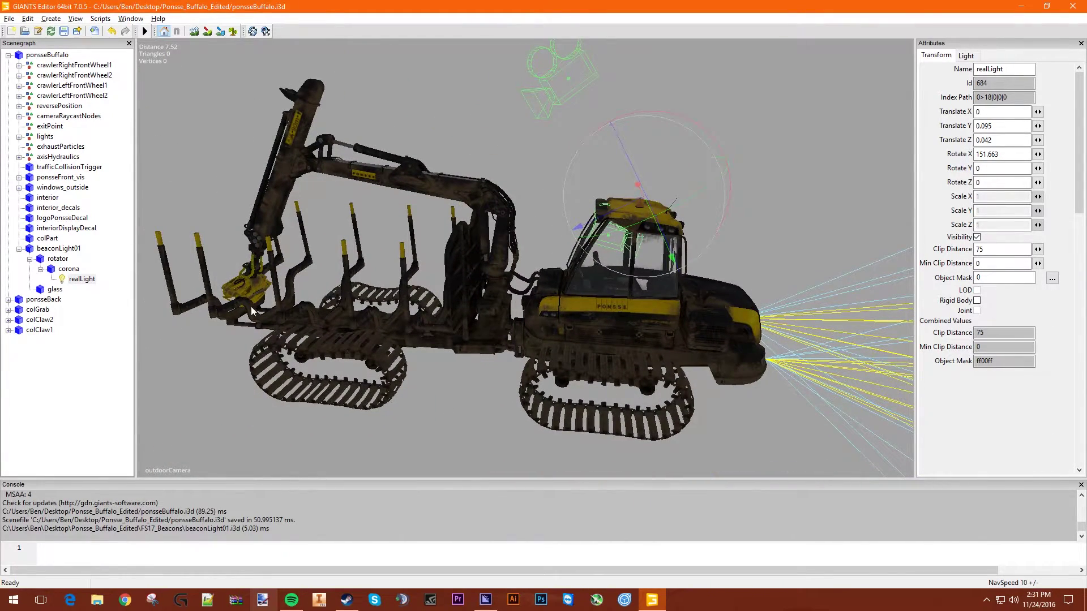
click(19, 248)
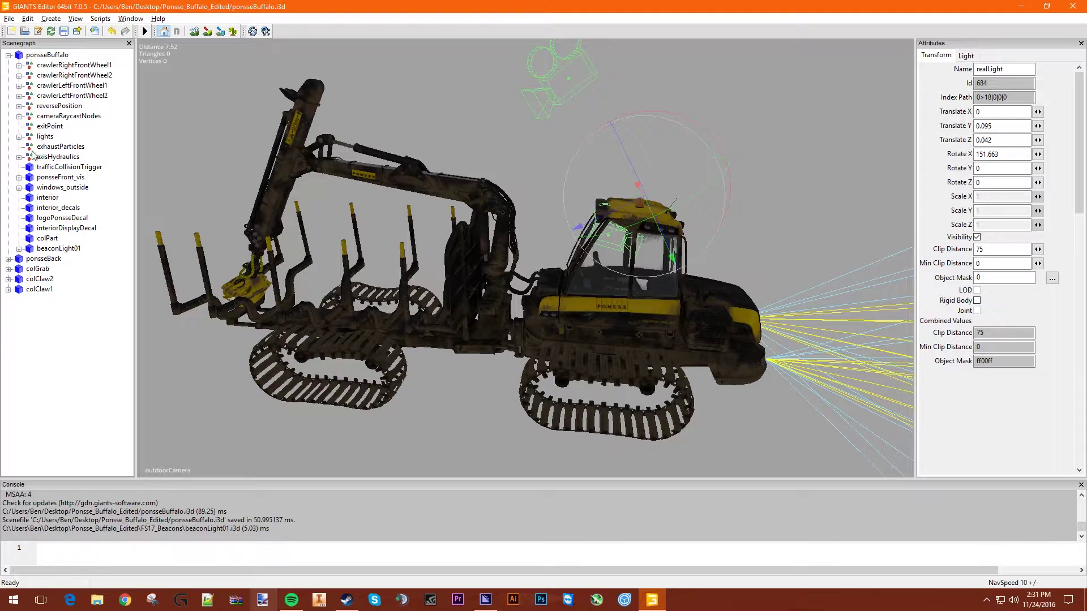
click(65, 32)
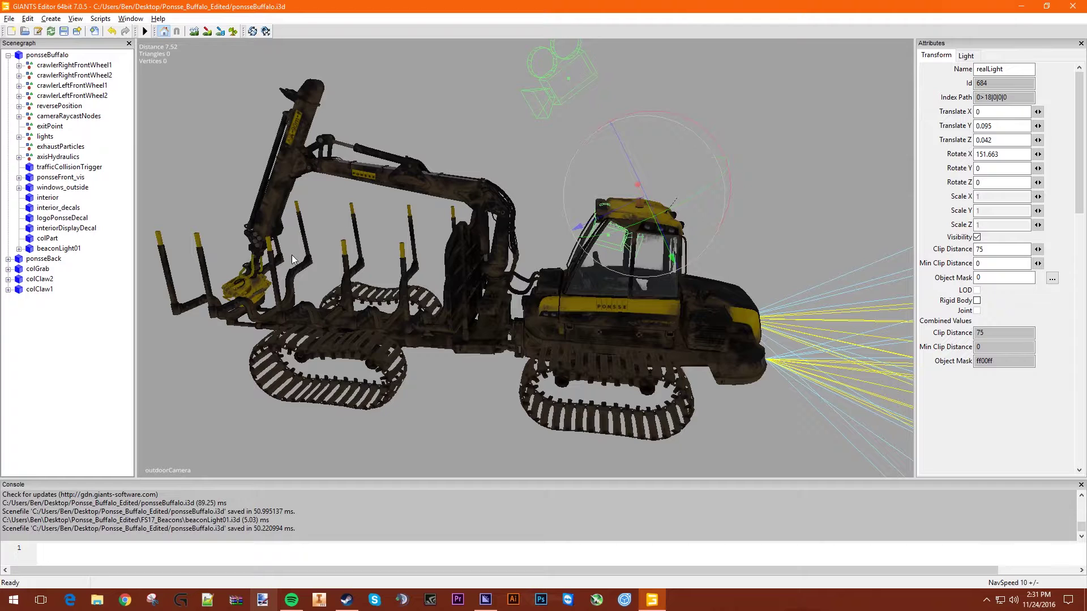
click(72, 250)
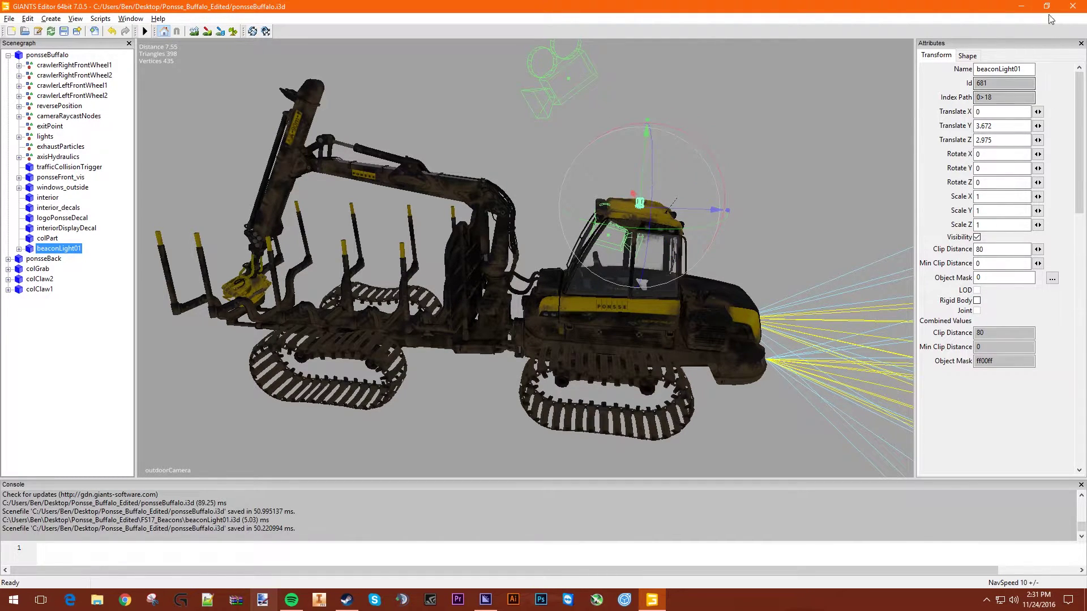
Minimize the editor and open ponsseBuffalo.xml from Ponsse_Buffalo_Edited in Notepad++.
click(1019, 7)
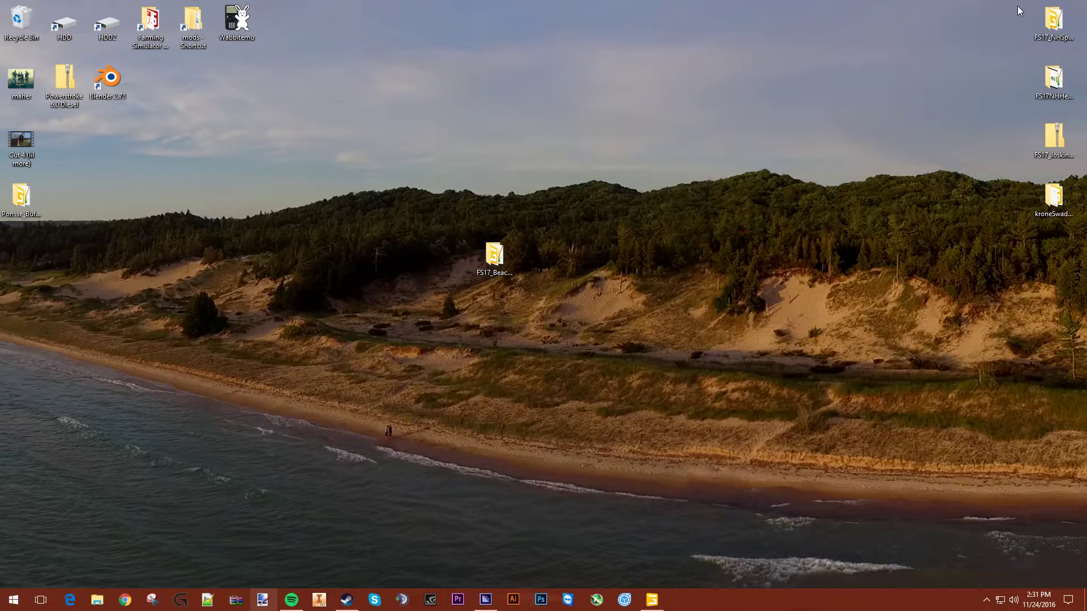
double_click(29, 199)
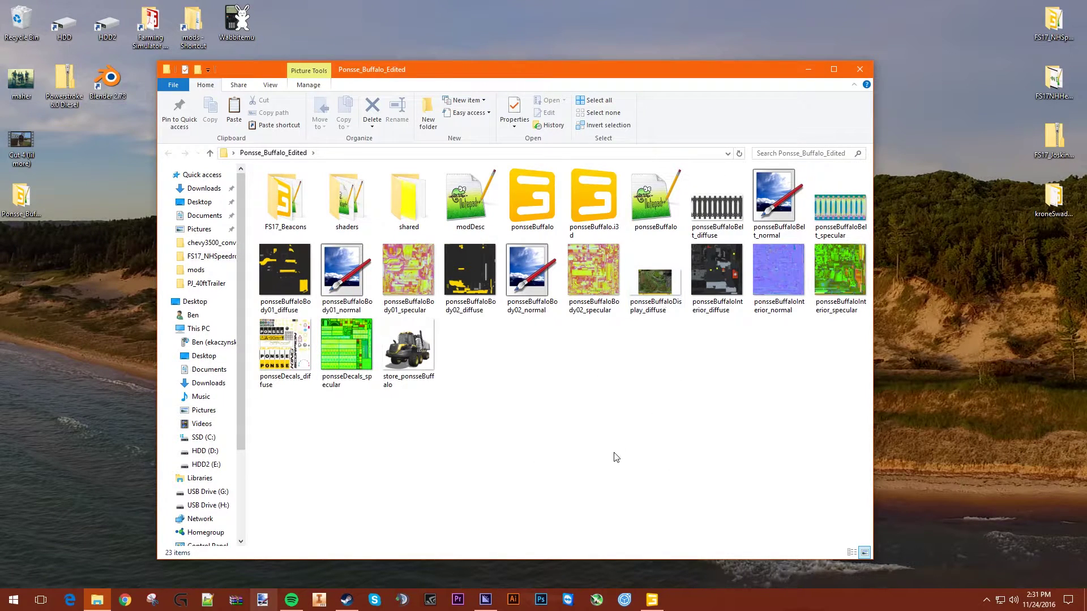
double_click(650, 198)
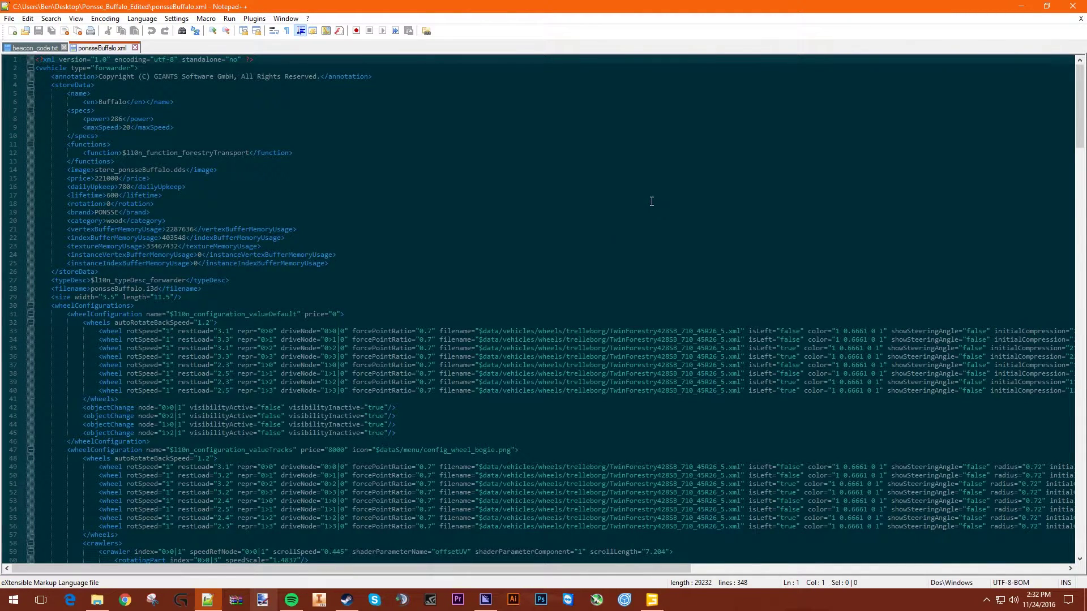
Add blank lines right after the closing </lights> tag in ponsseBuffalo.xml, then minimize Notepad++.
scroll(388, 279, down, 20)
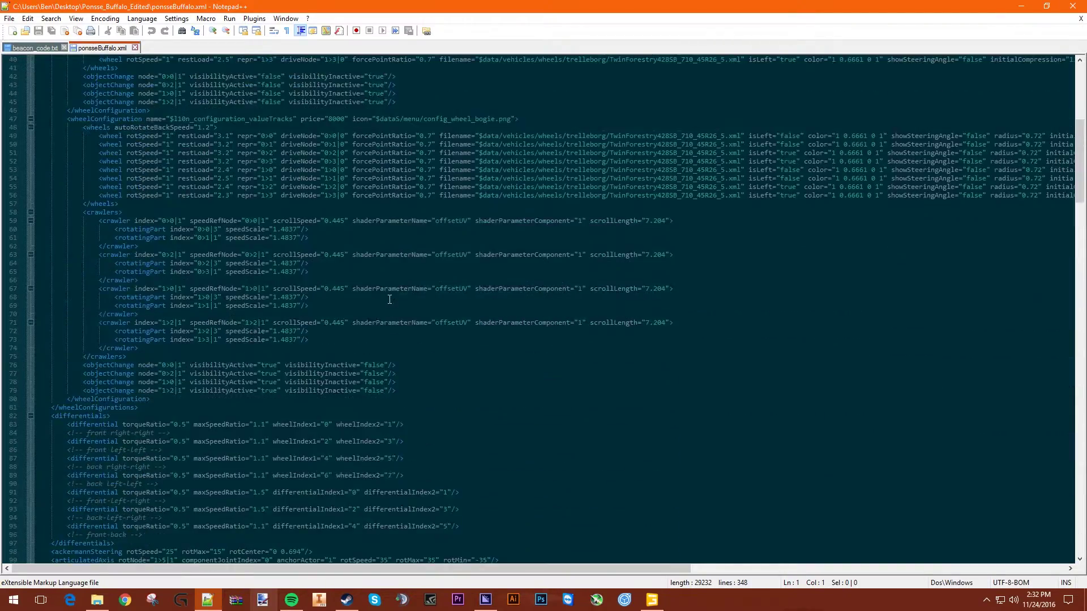
scroll(389, 300, down, 10)
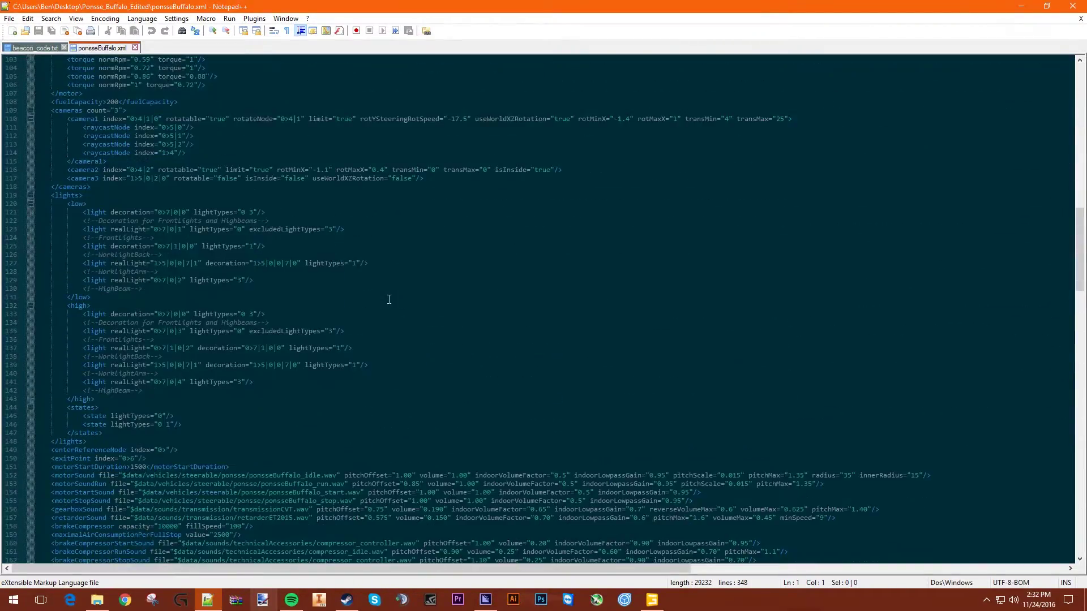
scroll(389, 300, down, 2)
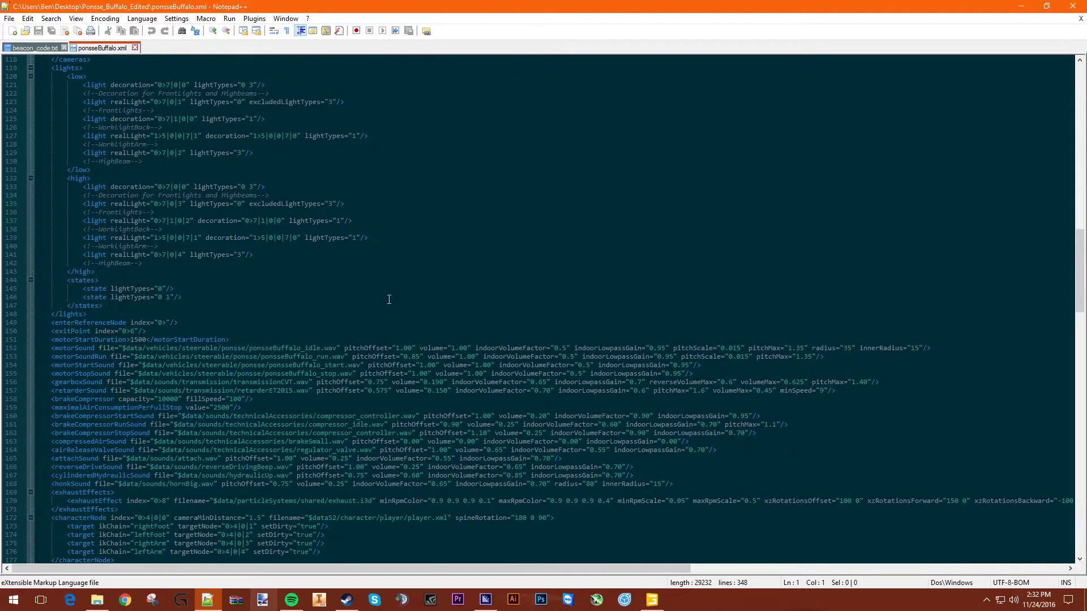
scroll(78, 313, down, 3)
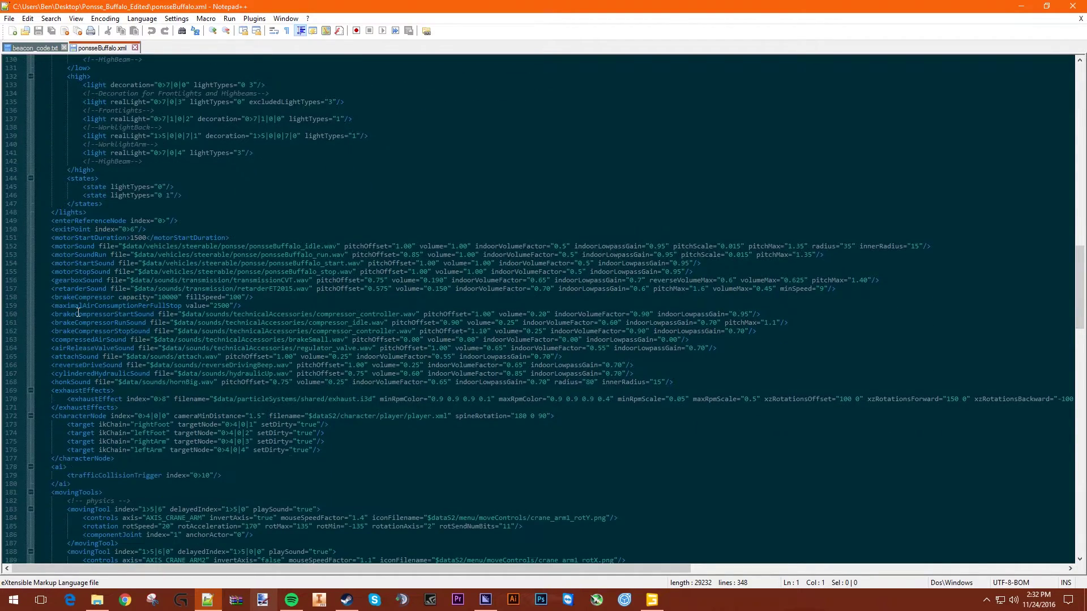
click(105, 238)
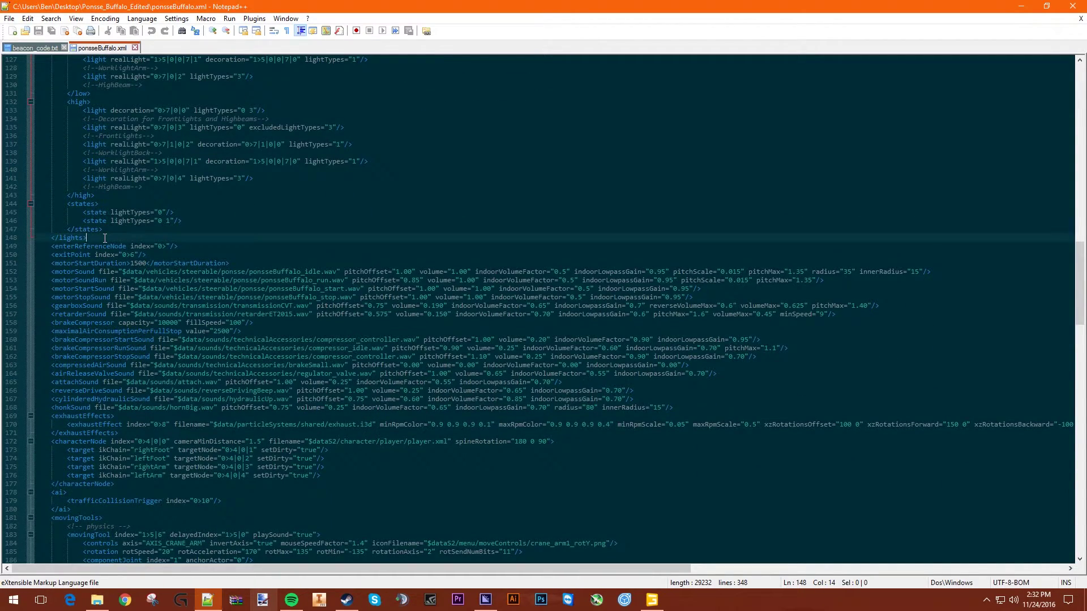
key(Return)
key(Return)
key(Return)
key(Return)
key(Return)
key(Return)
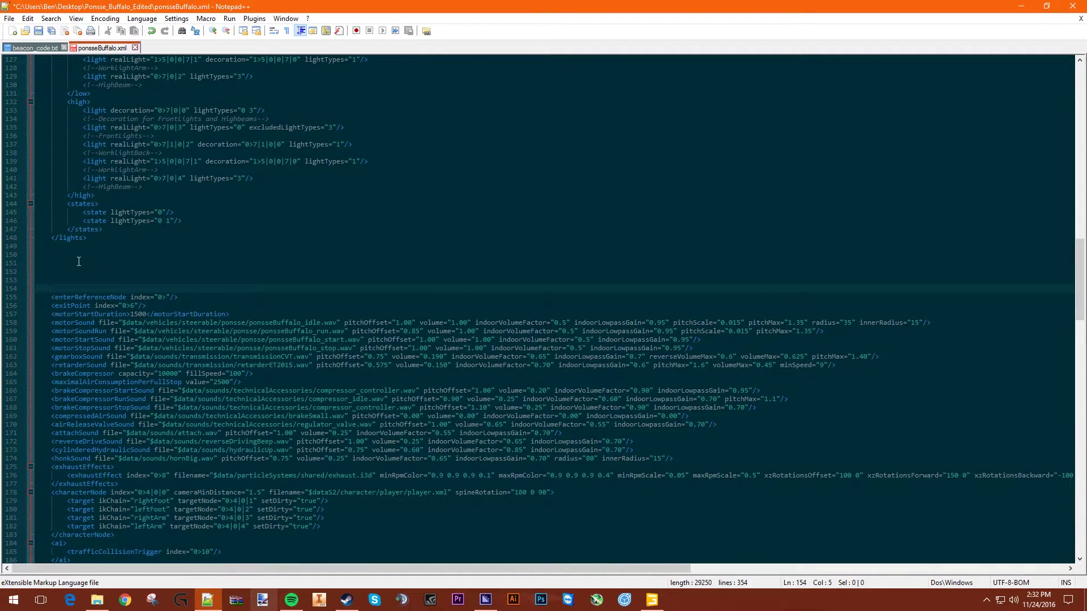
click(1020, 6)
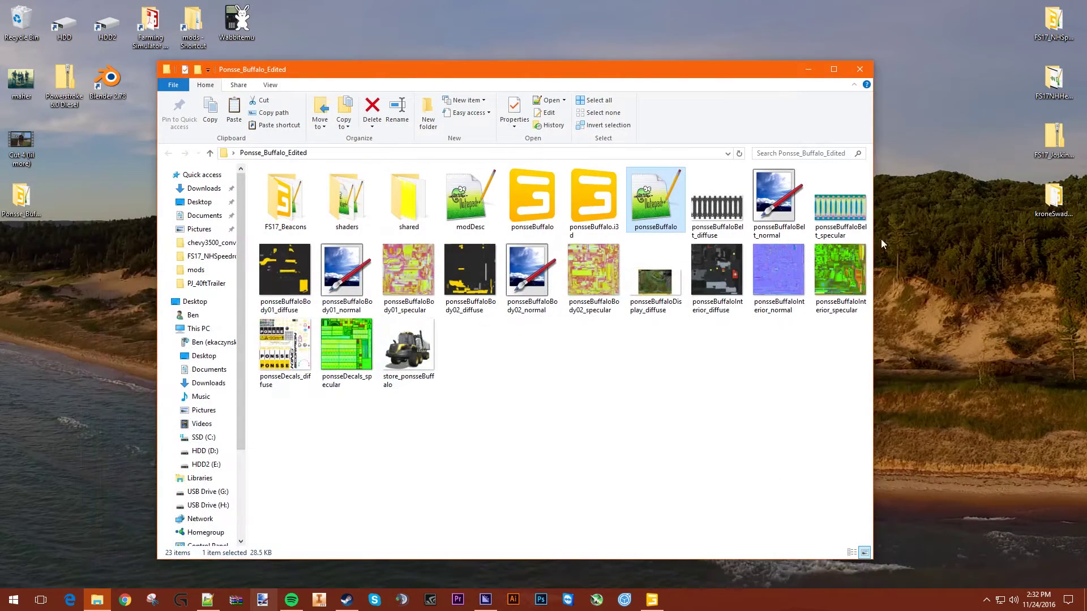
Open beacon_code.txt from FS17_Beacons, select all its beacon code, and return to ponsseBuffalo.xml.
click(506, 411)
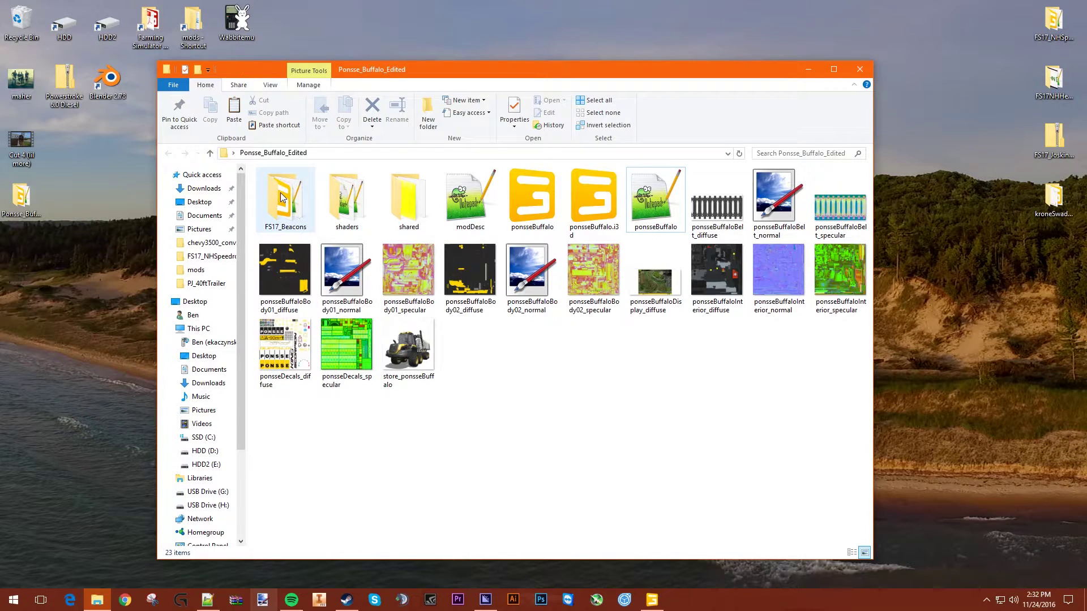
double_click(280, 193)
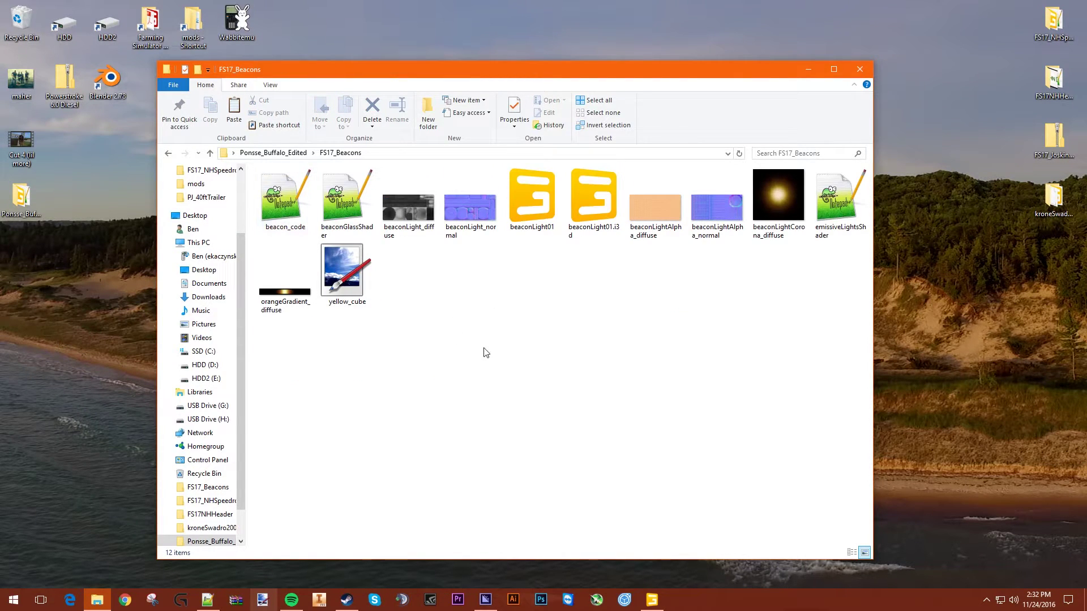
double_click(296, 201)
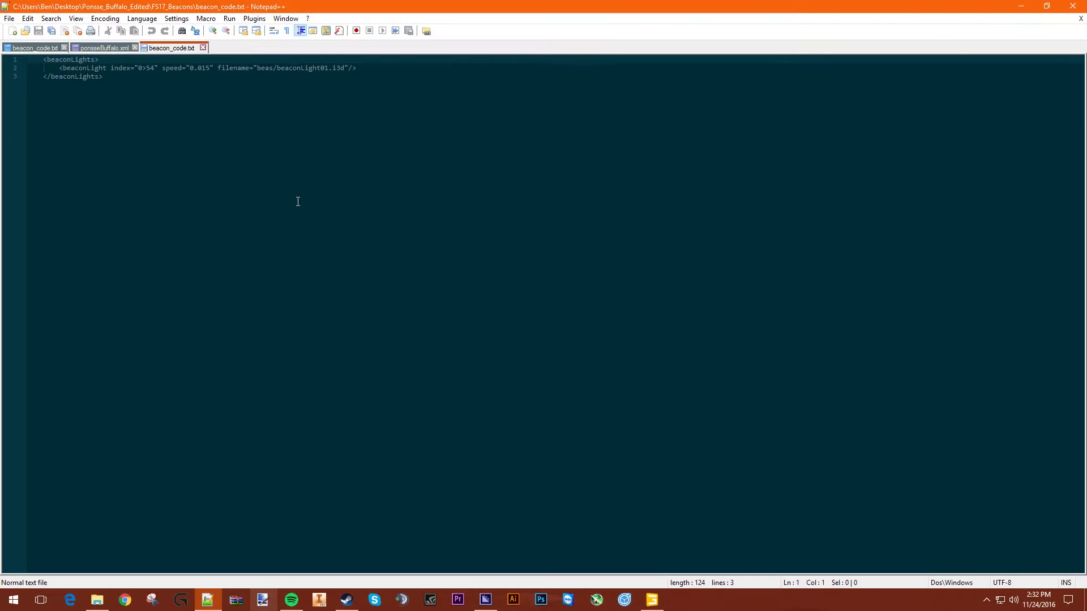
key(ctrl+a)
key(ctrl+c)
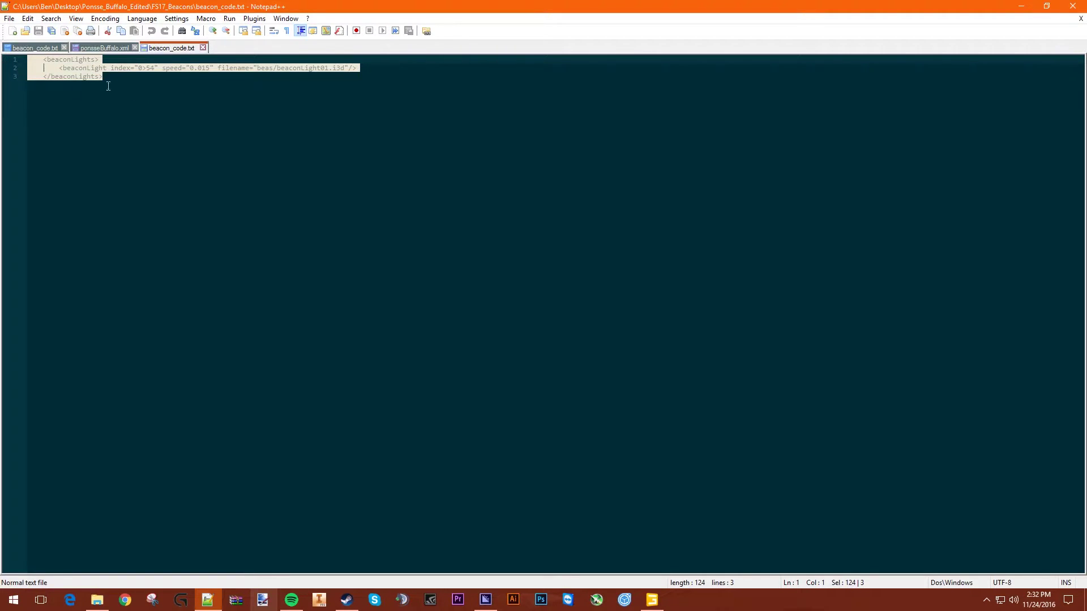
click(119, 47)
Paste the beaconLights block after the lights section and unindent its opening and closing tags.
click(72, 246)
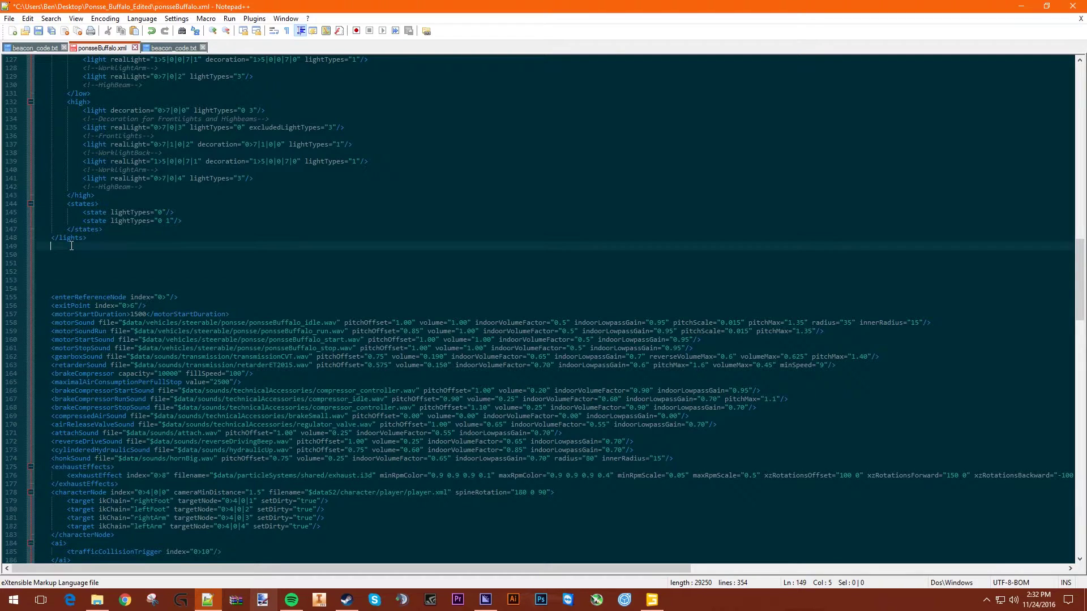
key(ctrl+v)
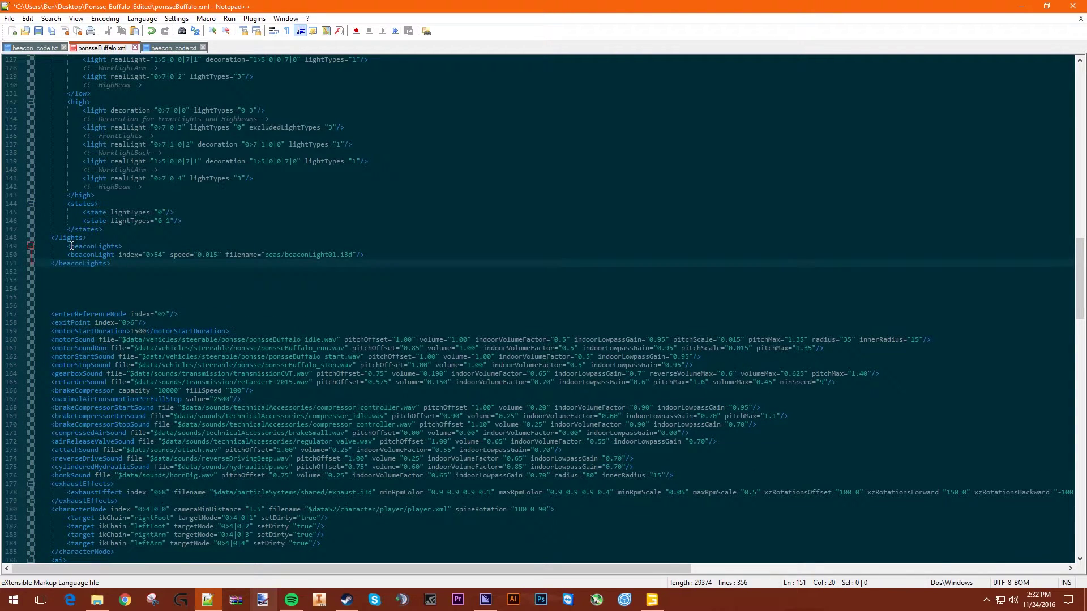
click(49, 263)
click(67, 247)
key(BackSpace)
key(BackSpace)
key(BackSpace)
key(BackSpace)
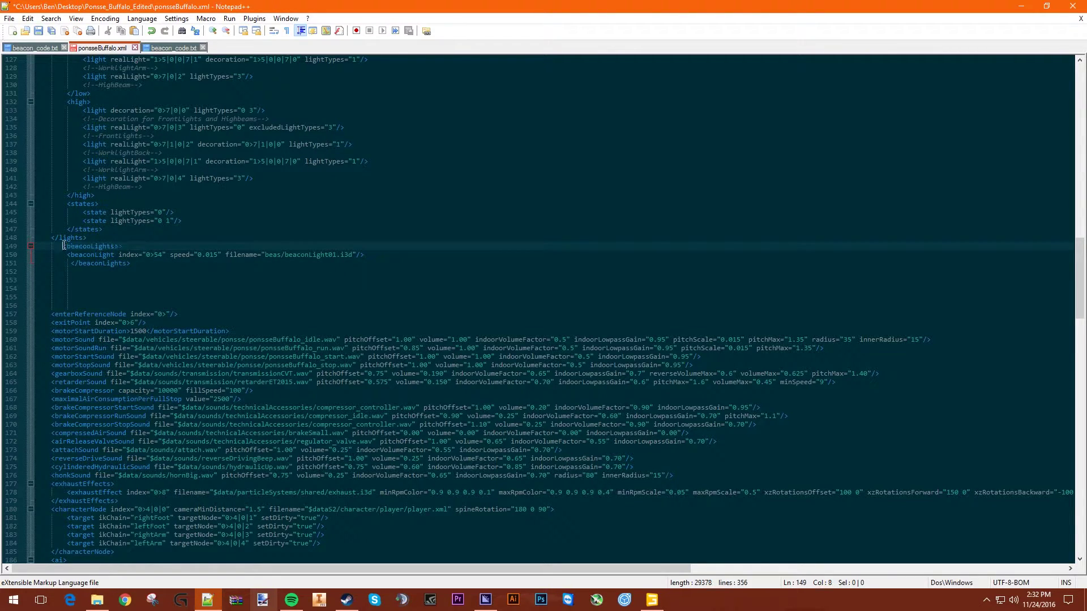
click(73, 263)
key(BackSpace)
key(BackSpace)
key(BackSpace)
key(BackSpace)
key(BackSpace)
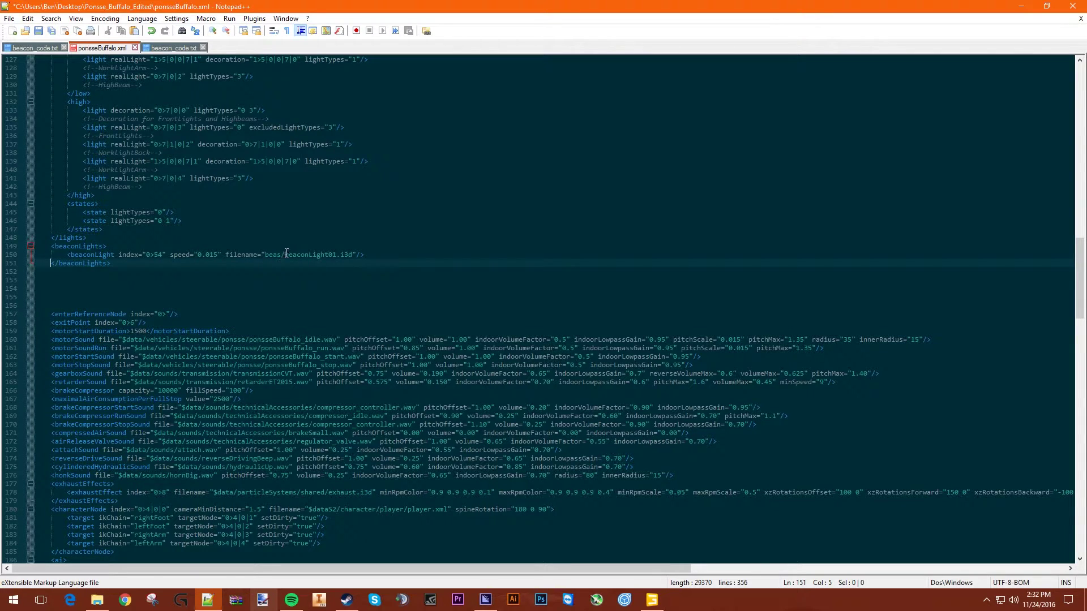
Trim the beas/ prefix so the filename reads beaconLight01.i3d.
click(284, 254)
key(BackSpace)
key(BackSpace)
key(BackSpace)
key(BackSpace)
key(BackSpace)
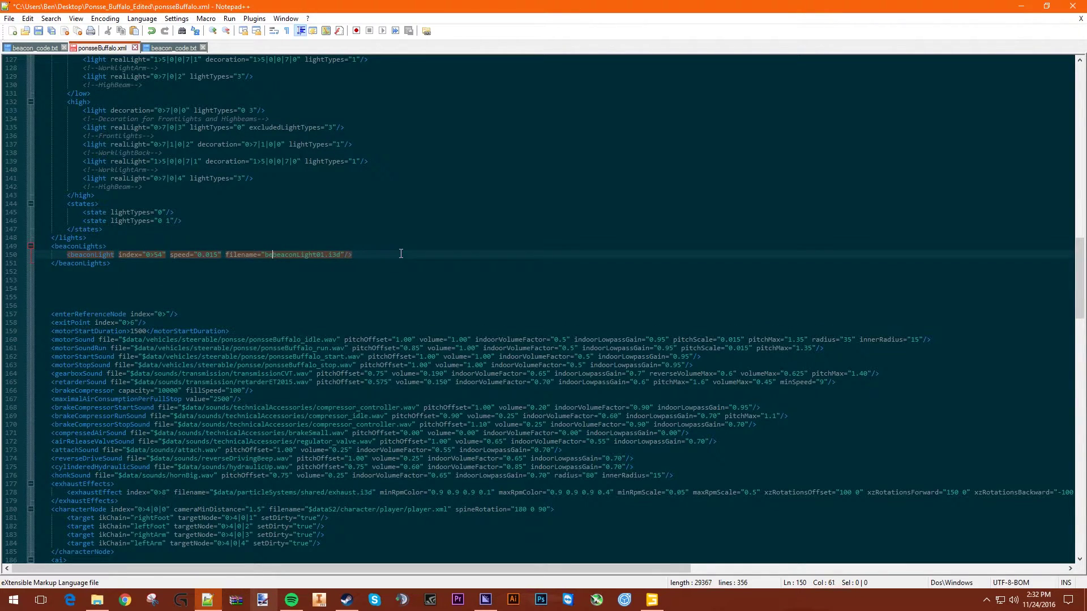
click(370, 298)
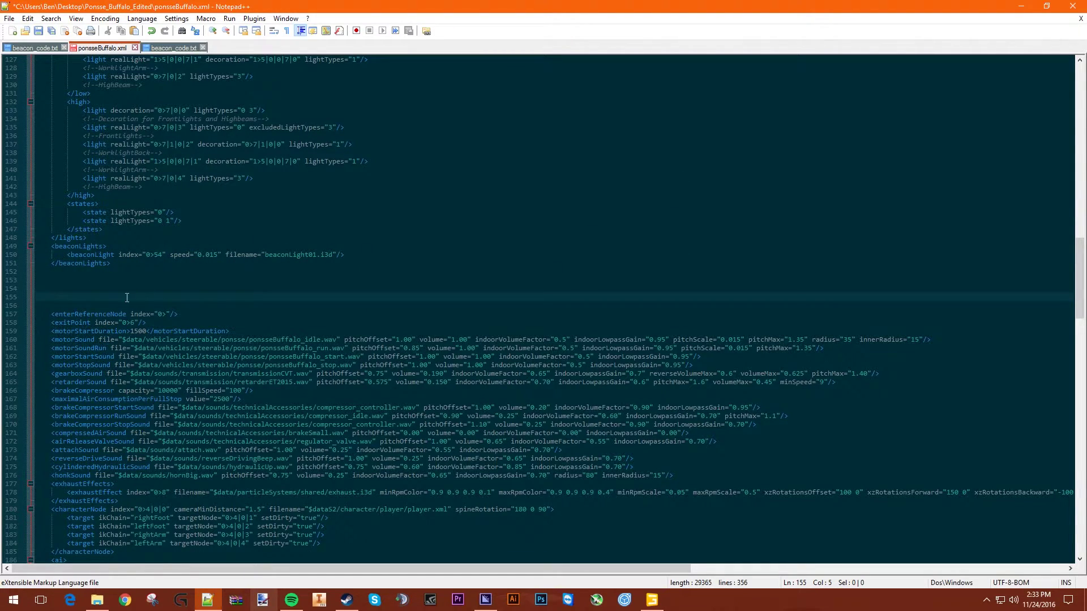
triple_click(351, 255)
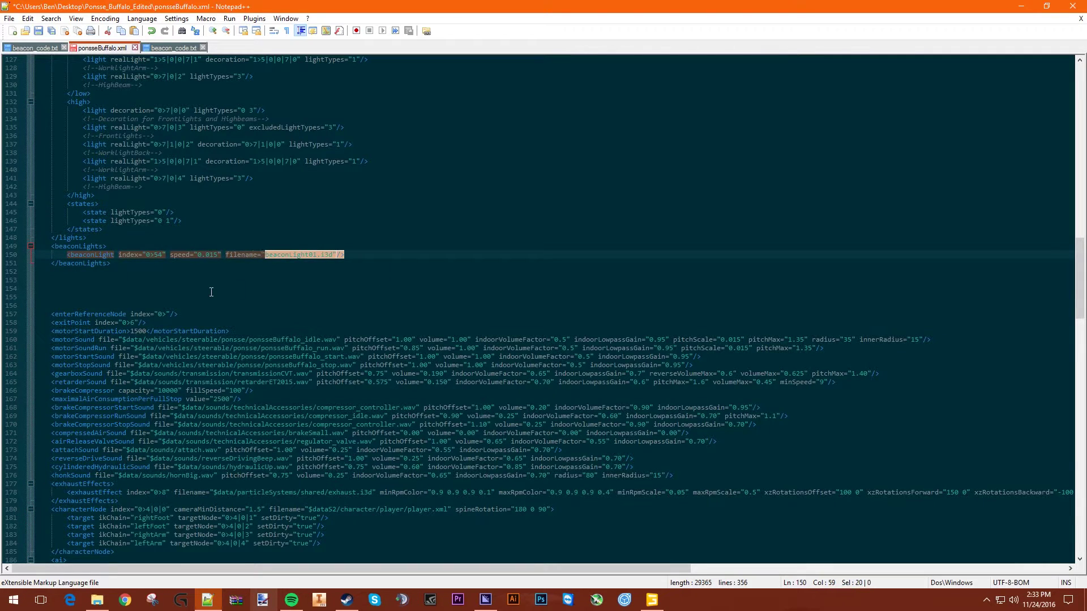
click(279, 289)
click(162, 255)
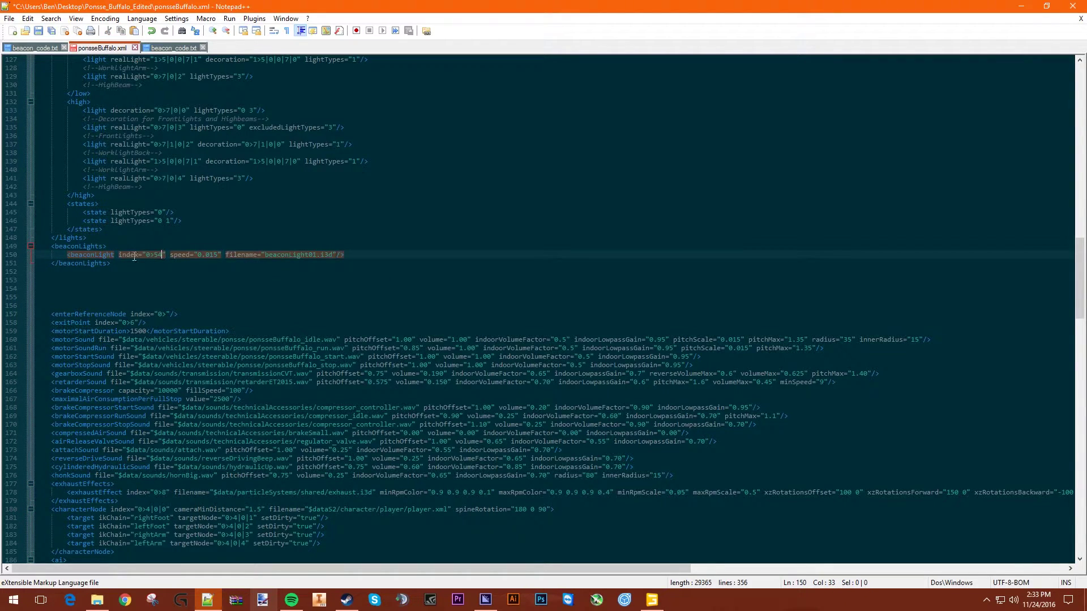
click(262, 599)
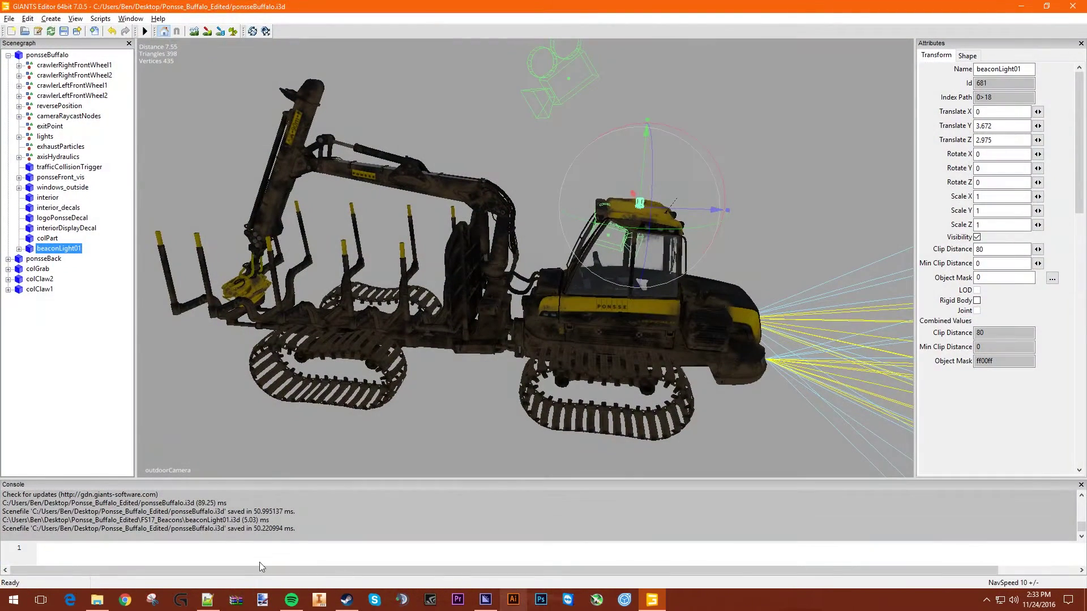
Select beaconLight01 in the Scenegraph and highlight its Index Path value 0>18.
click(223, 295)
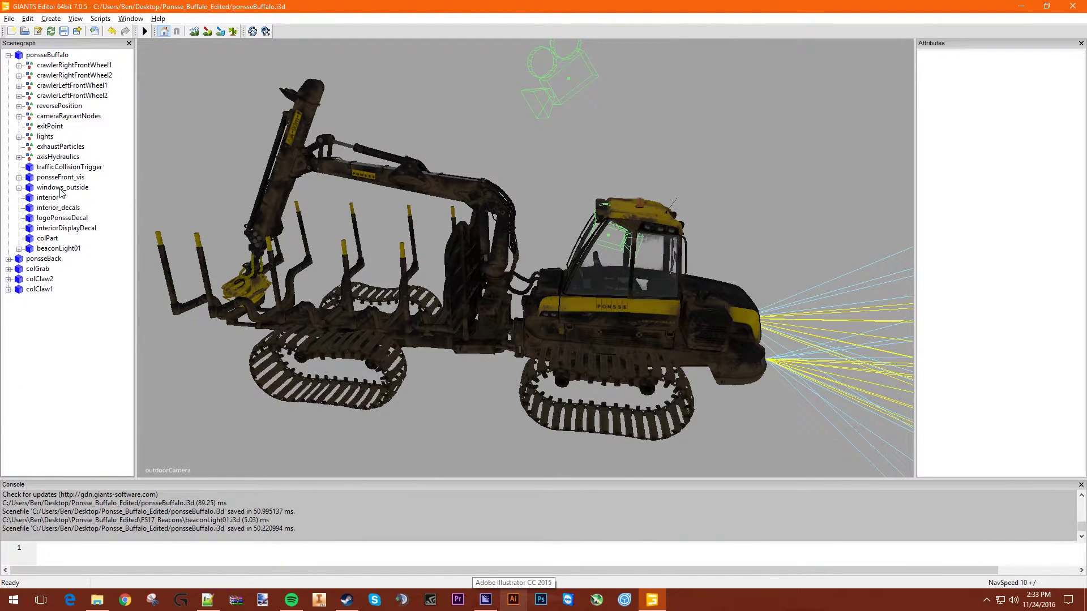
click(65, 250)
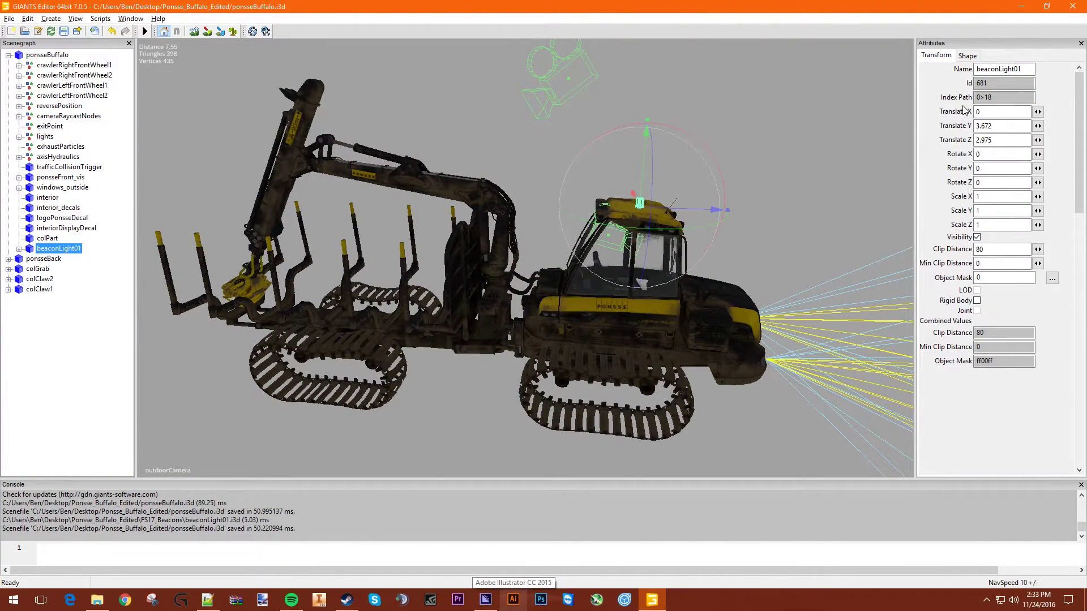
drag(996, 98, 919, 102)
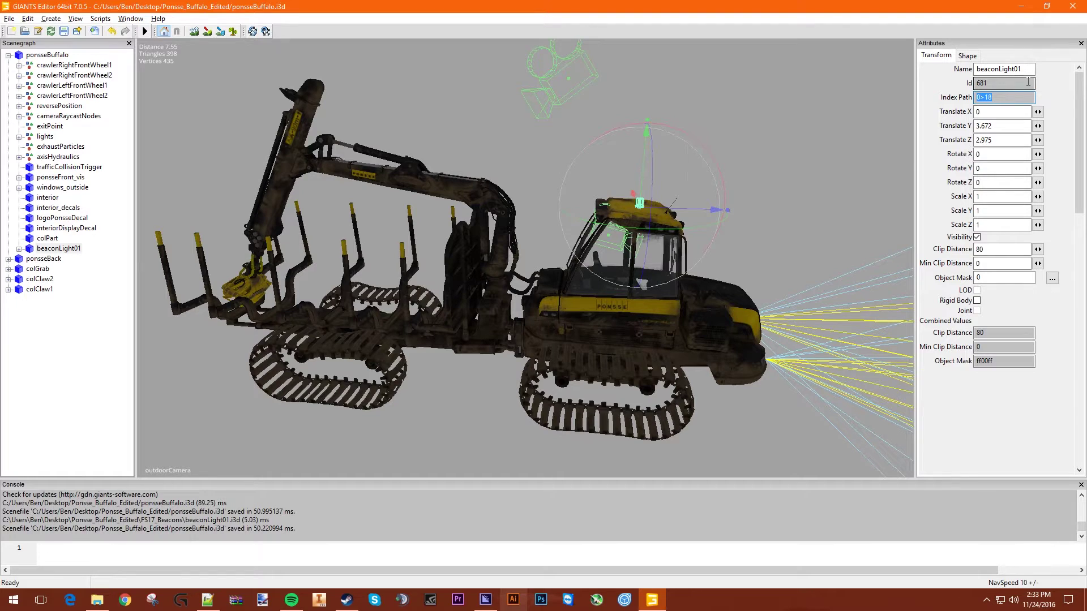
Change the beaconLight entry's index from 0>54 to 0>18 and remove two extra blank lines.
click(207, 599)
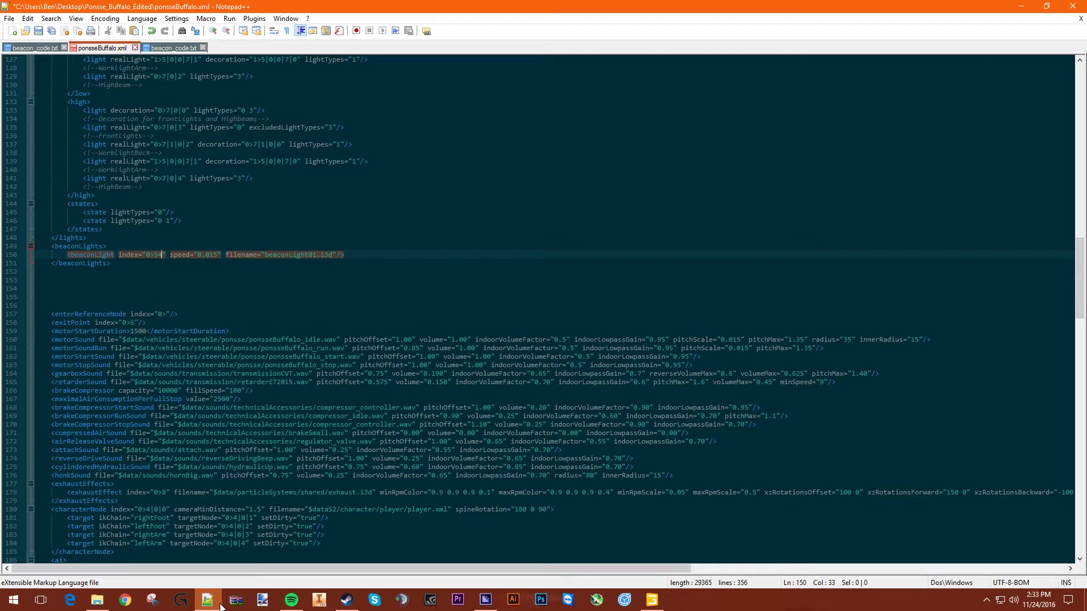
key(BackSpace)
key(BackSpace)
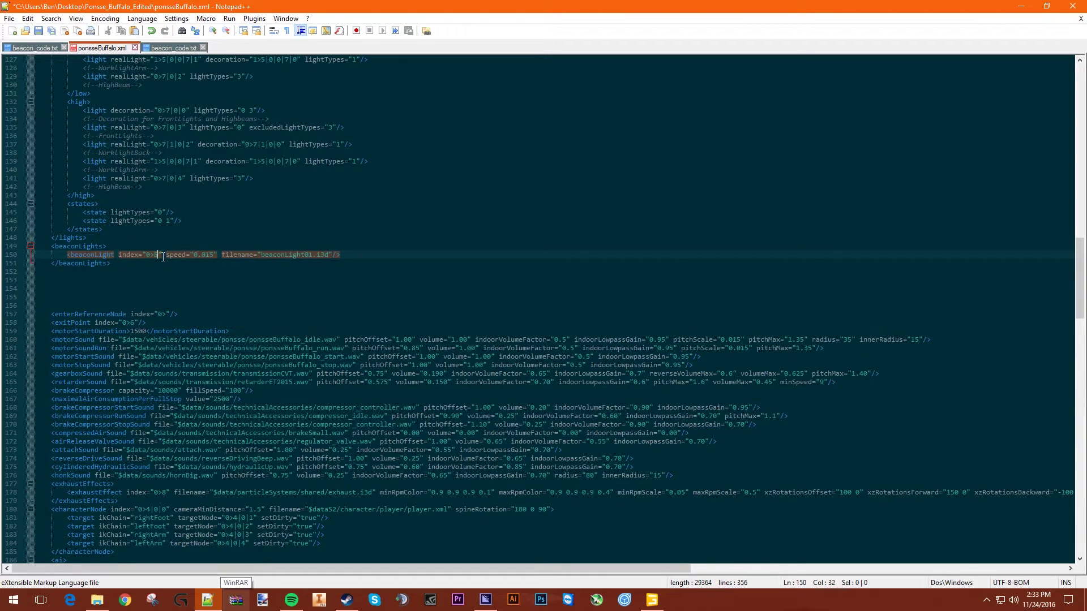
text(18)
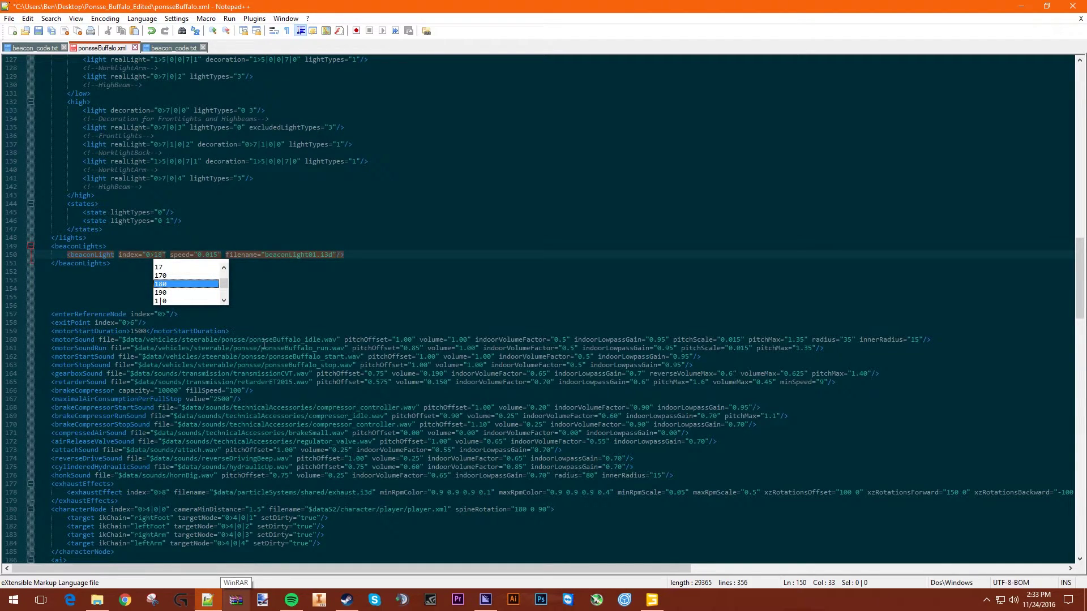
click(355, 286)
click(93, 305)
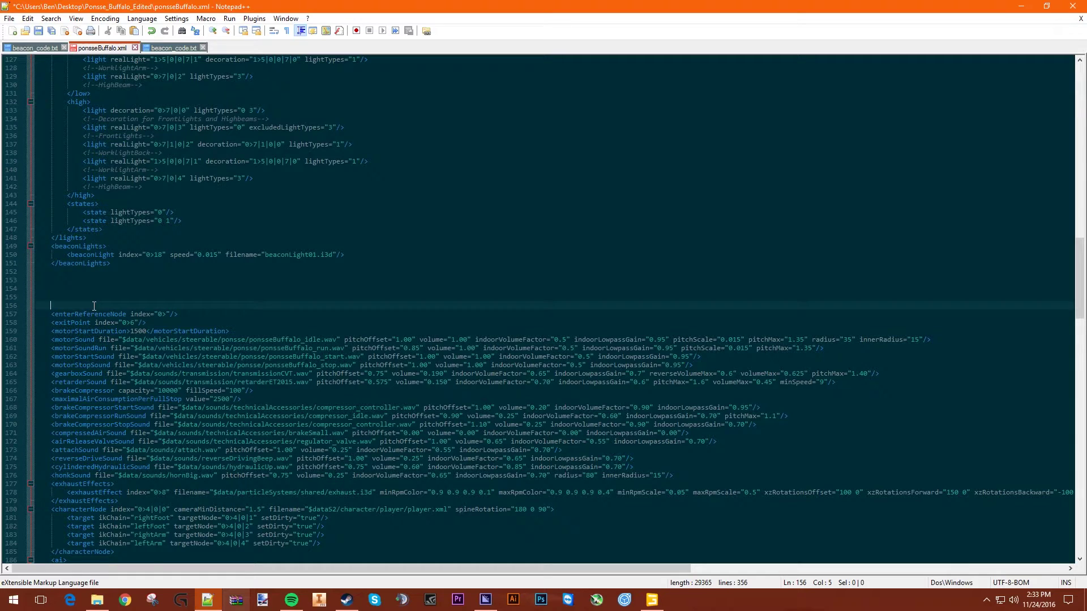
key(BackSpace)
key(BackSpace)
key(BackSpace)
key(BackSpace)
key(BackSpace)
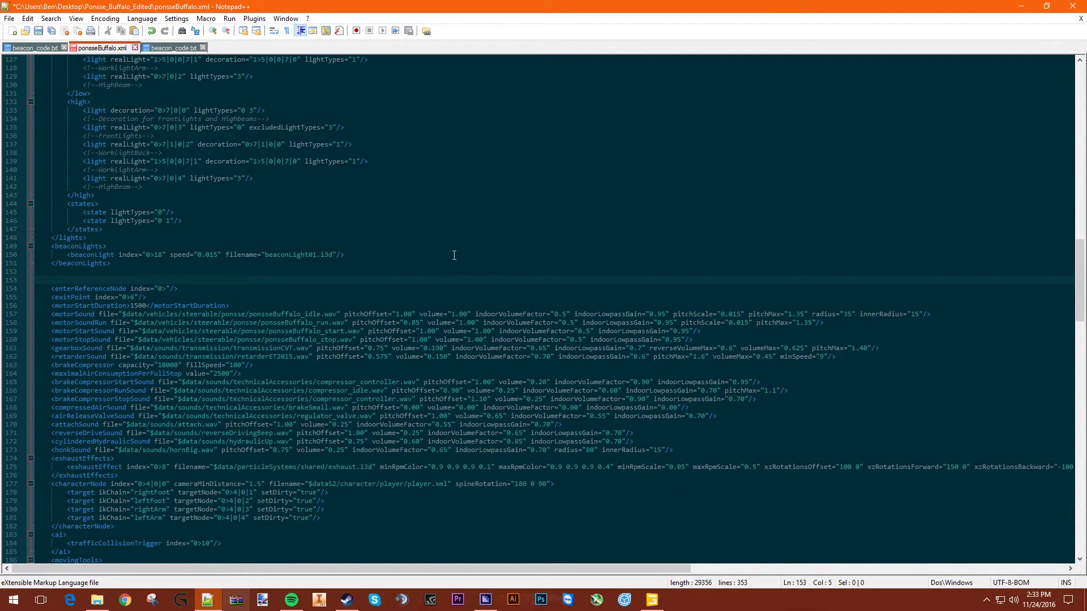
Duplicate the beaconLight entry onto line 151, then select beaconLight01 back in GIANTS Editor.
click(396, 254)
shift+click(67, 255)
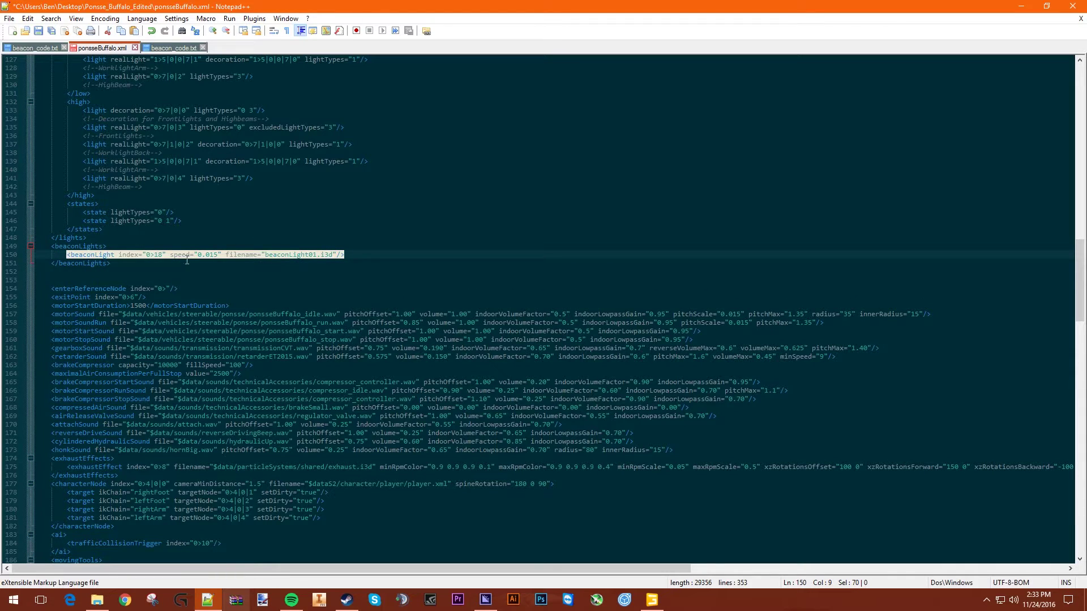
key(ctrl+c)
click(357, 255)
key(Return)
key(ctrl+v)
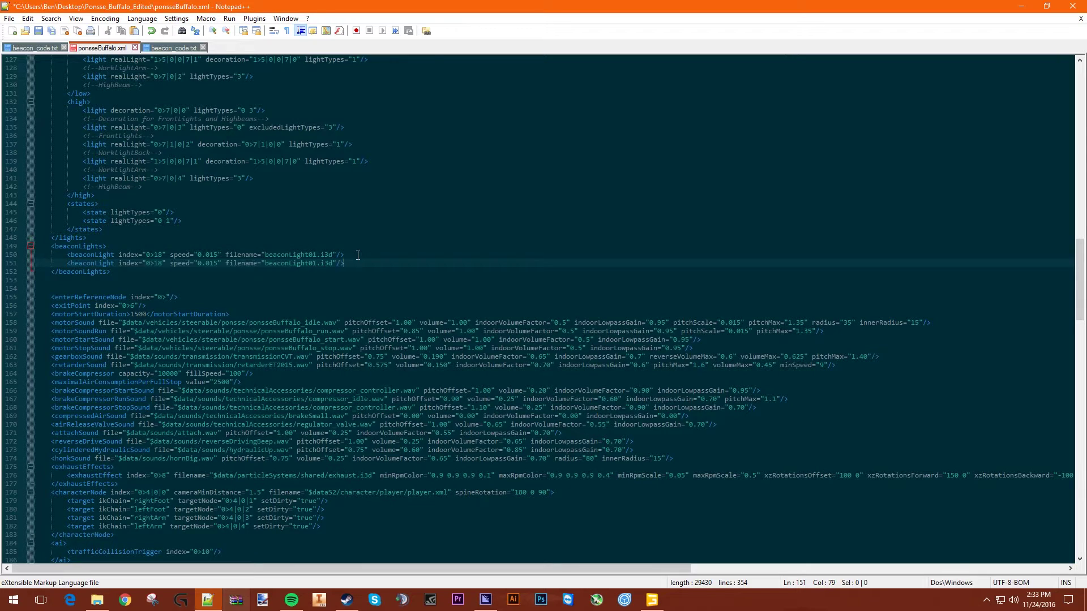
click(163, 264)
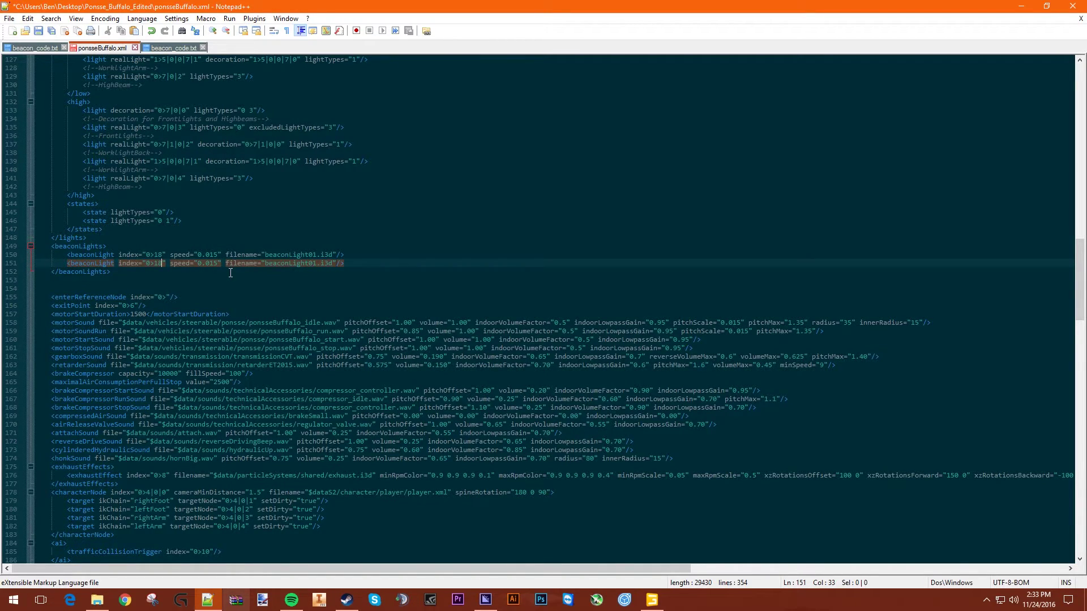
key(alt+Tab)
click(57, 249)
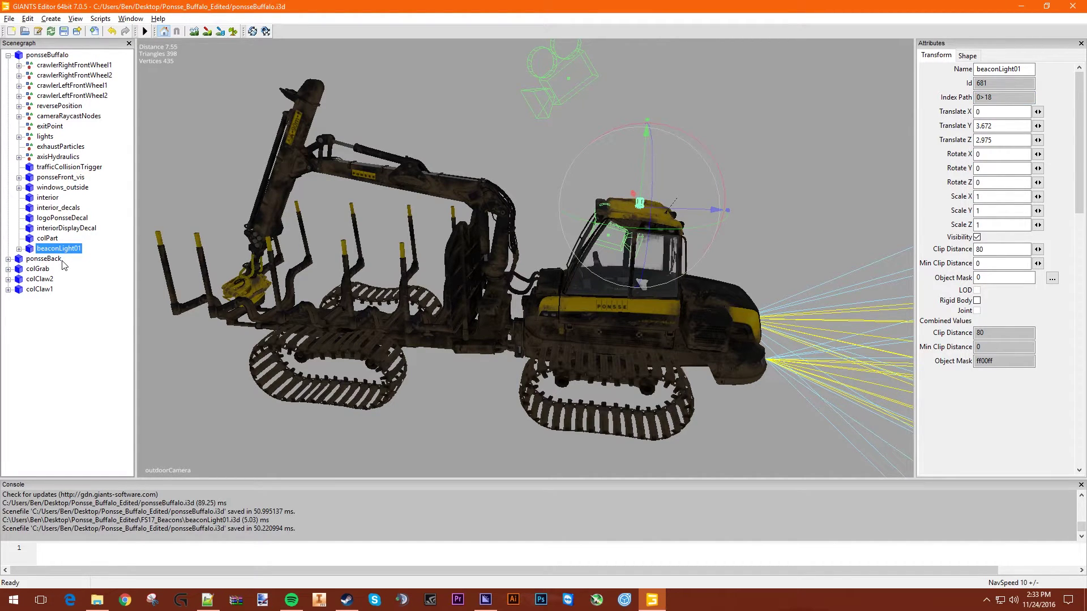
Duplicate the beacon light under the ponsseBuffalo root node and zoom in on the cab.
click(57, 56)
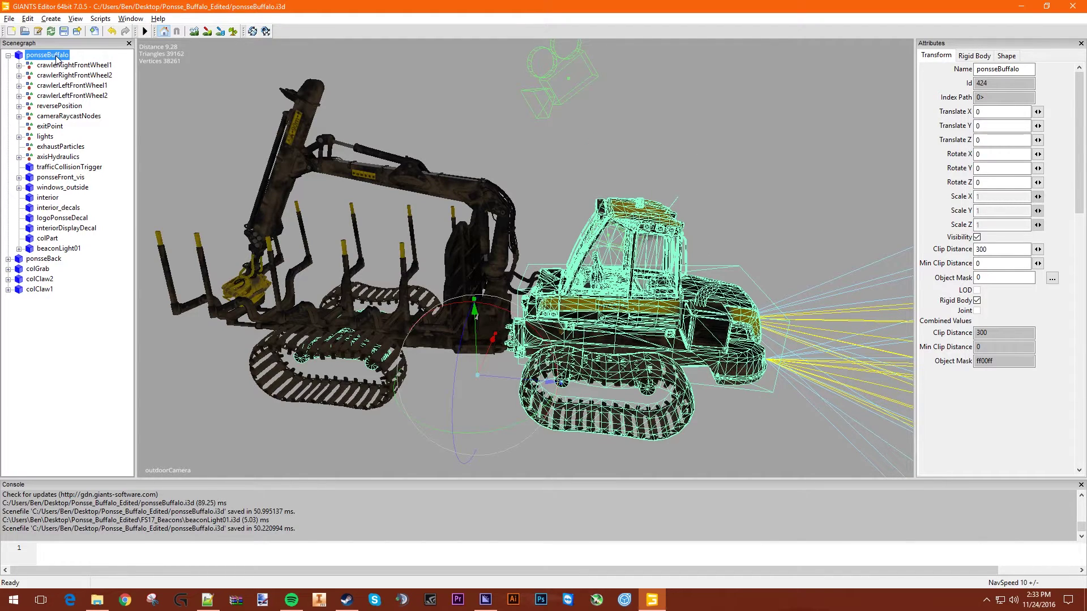
key(ctrl+v)
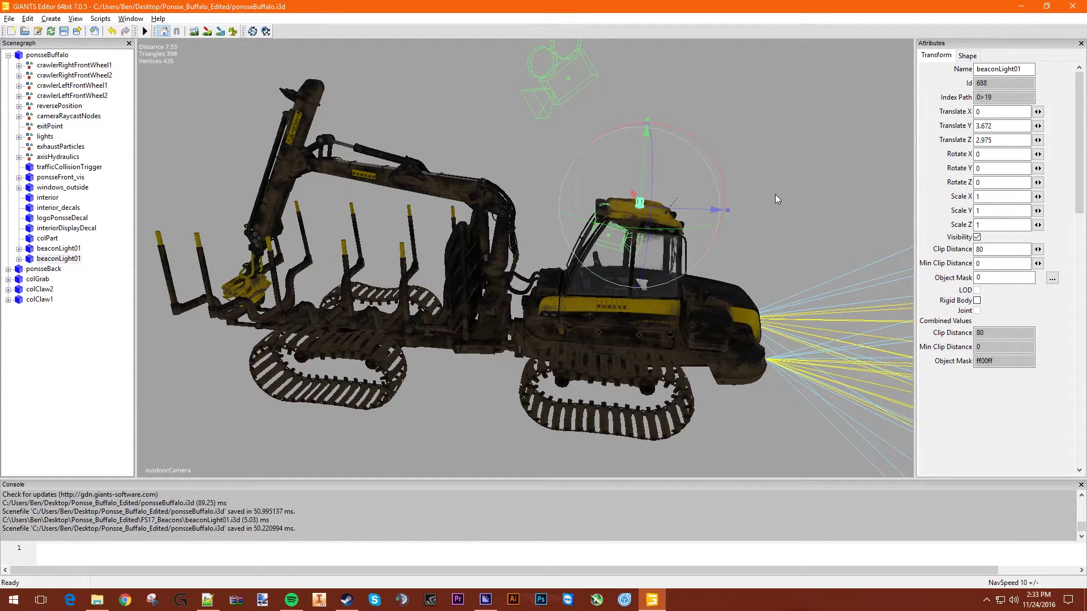
middle_drag(775, 195, 472, 339)
scroll(738, 246, up, 3)
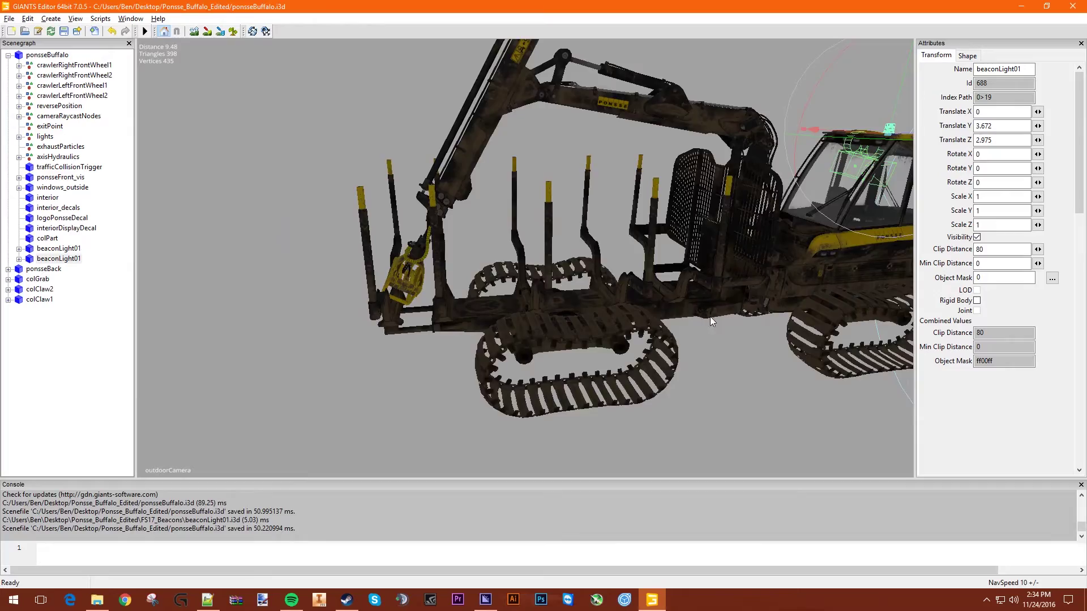
middle_drag(711, 320, 617, 353)
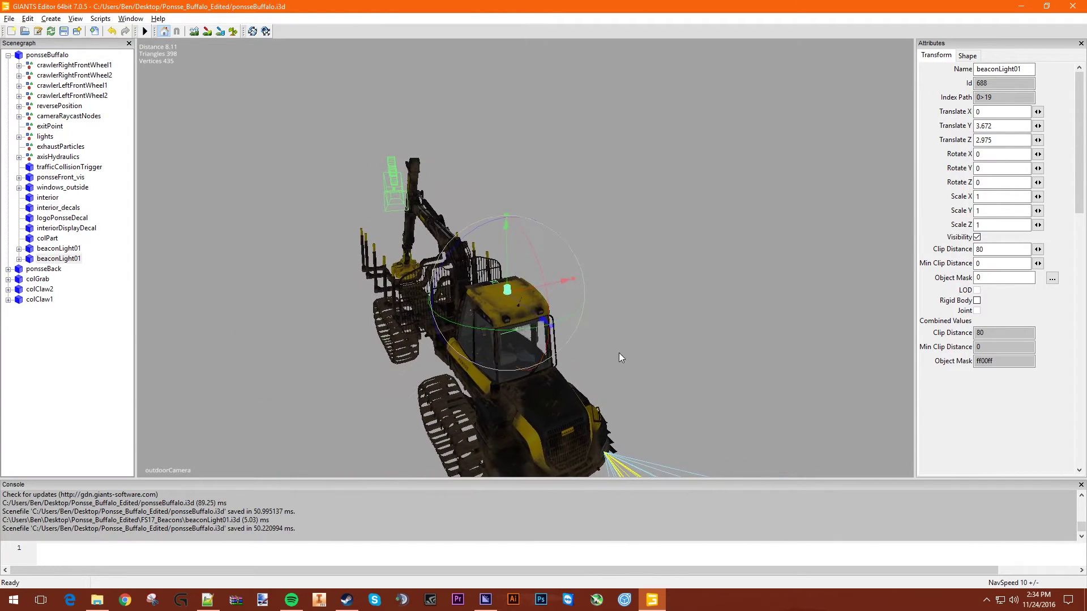
scroll(617, 357, up, 5)
Move the new beacon to Translate X 0.294 and the first beacon left to -0.372.
drag(527, 330, 564, 315)
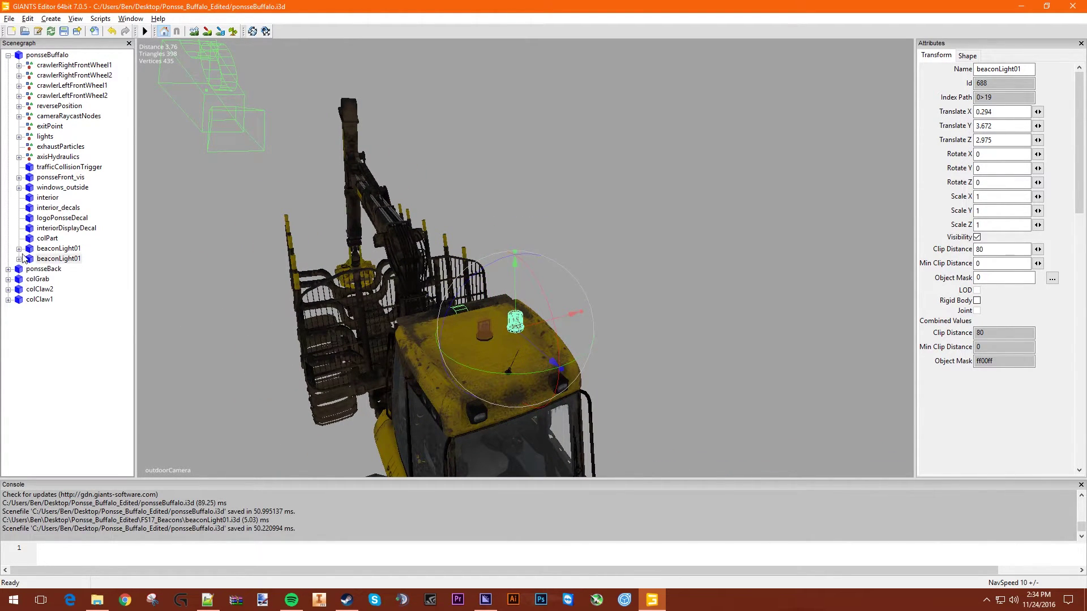
click(58, 249)
drag(530, 333, 481, 341)
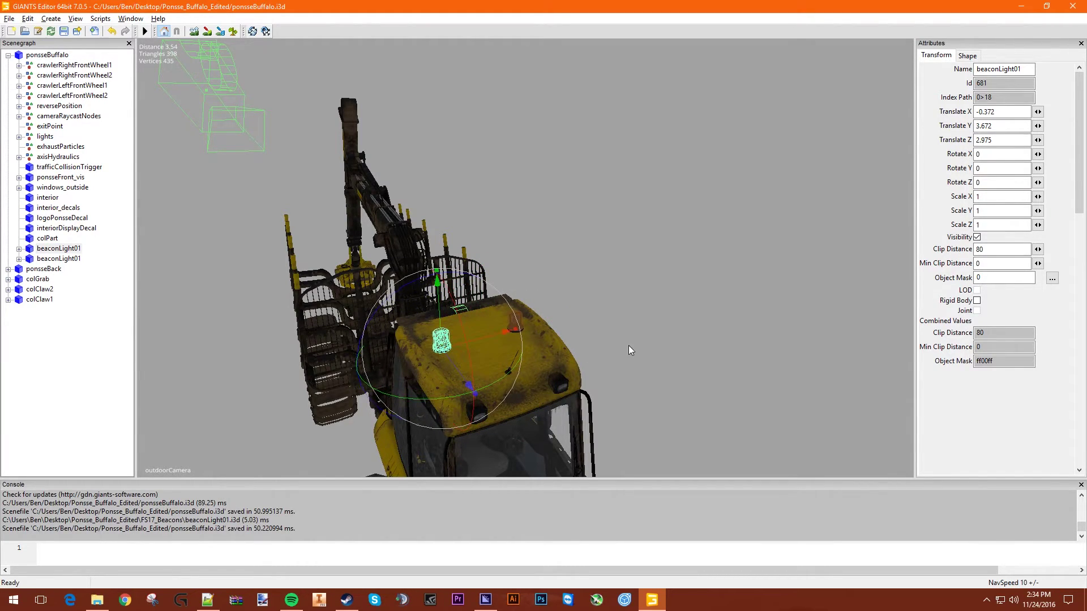
click(691, 374)
middle_drag(610, 446, 312, 385)
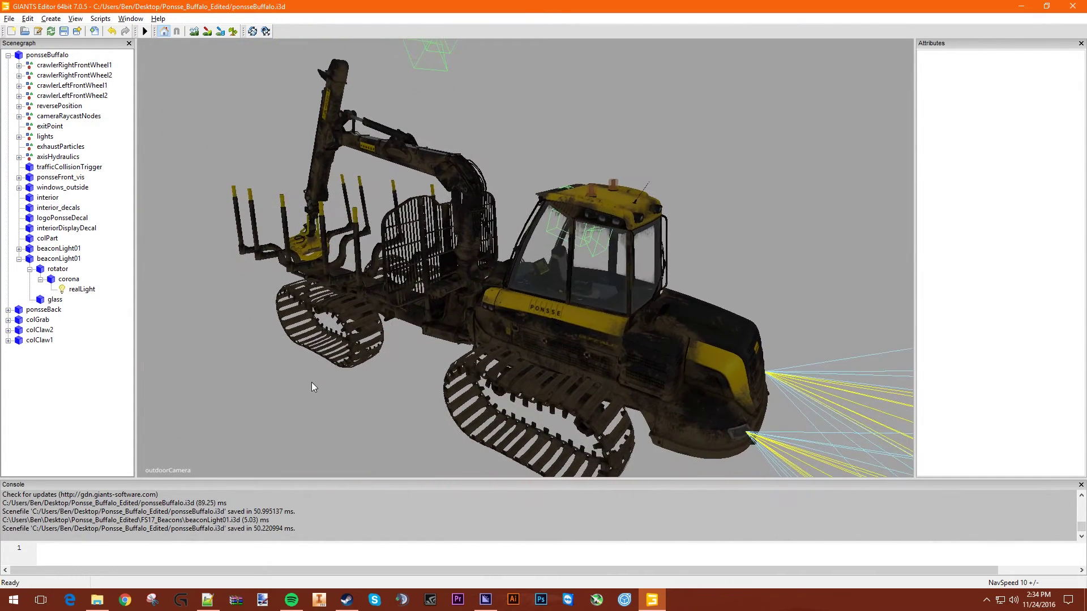
Save the scene, check both beacons' position values, and minimize GIANTS Editor.
click(64, 32)
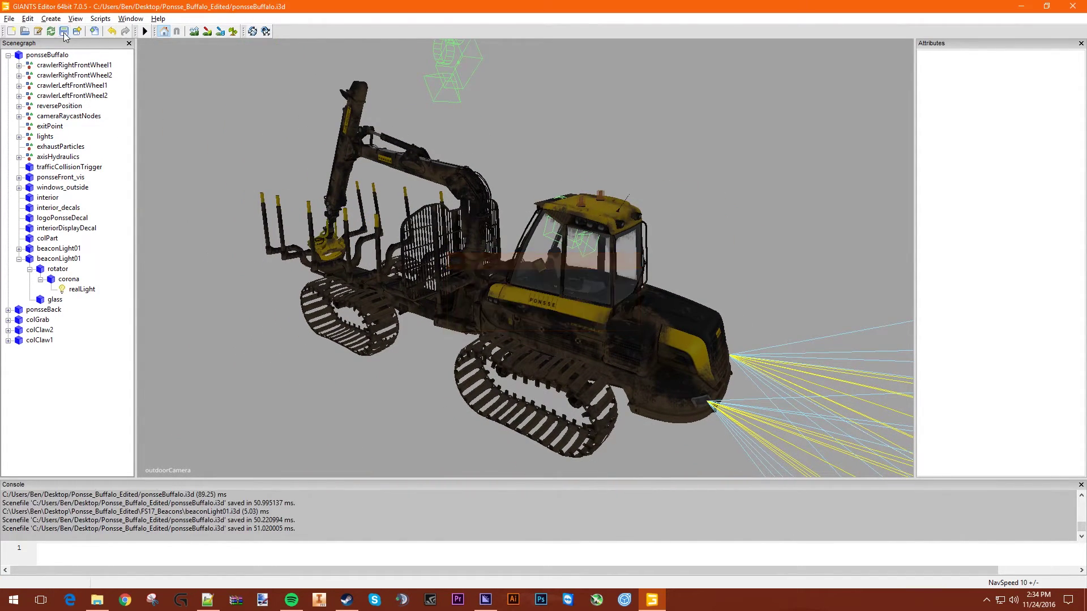
click(19, 258)
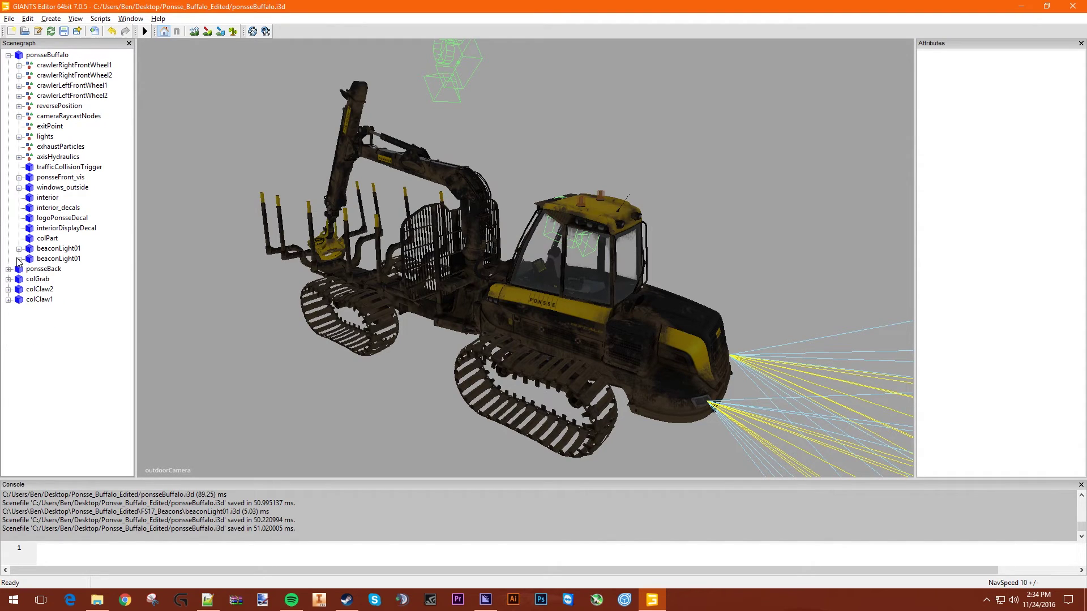
click(54, 260)
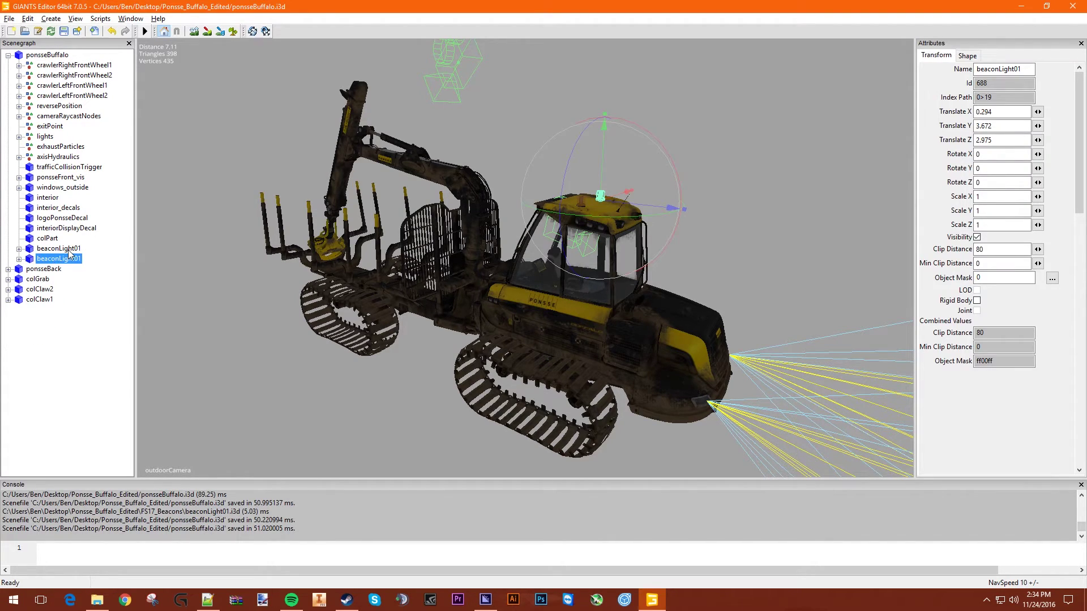
click(69, 252)
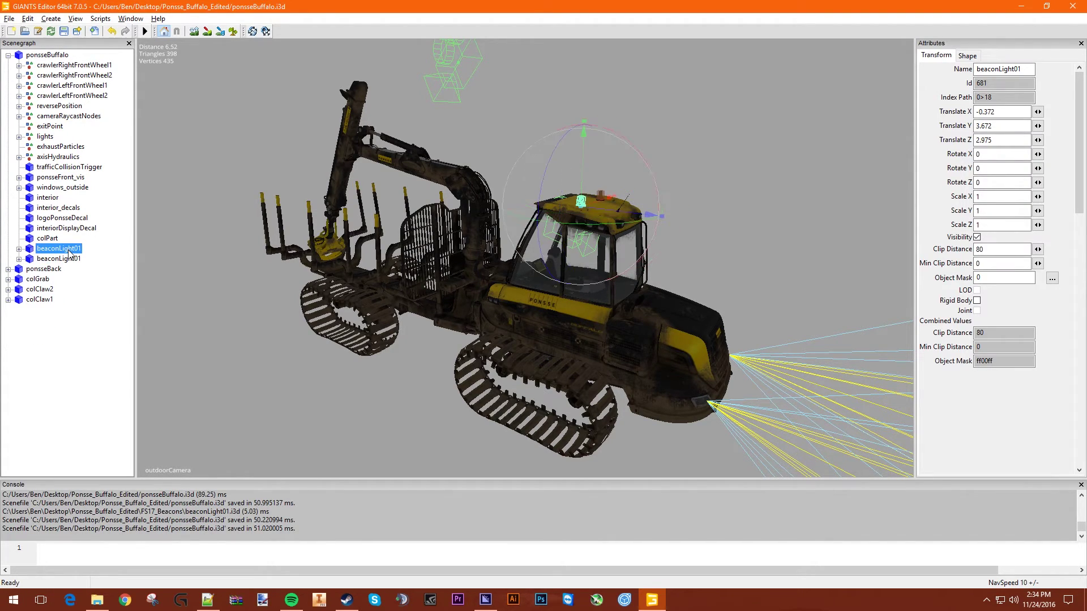
click(1009, 10)
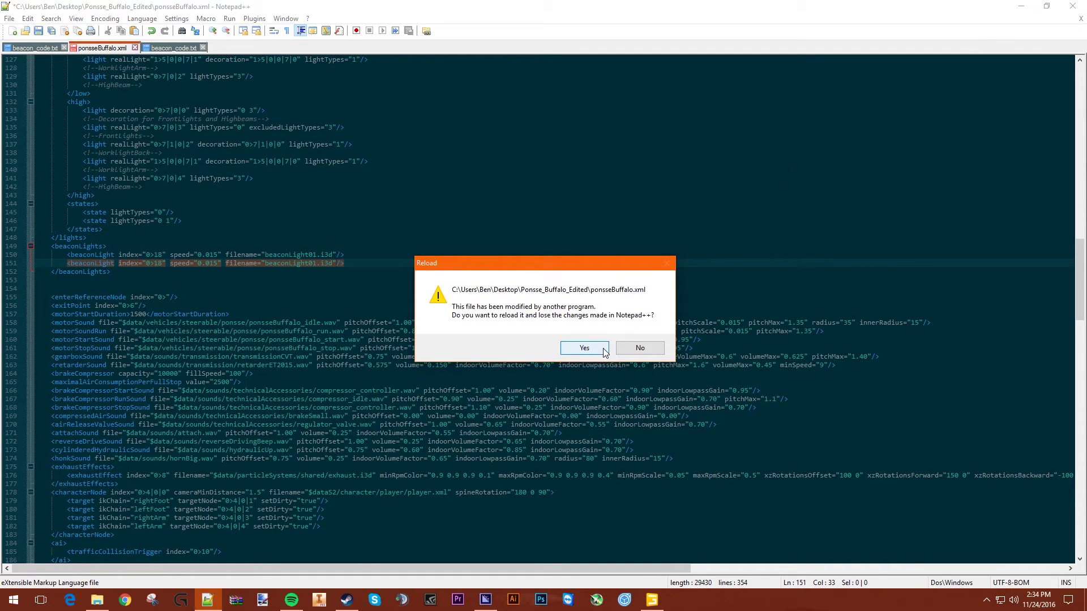
Keep the Notepad++ edits, set the second entry's index to 0>19, remove empty line 154, and save.
click(638, 347)
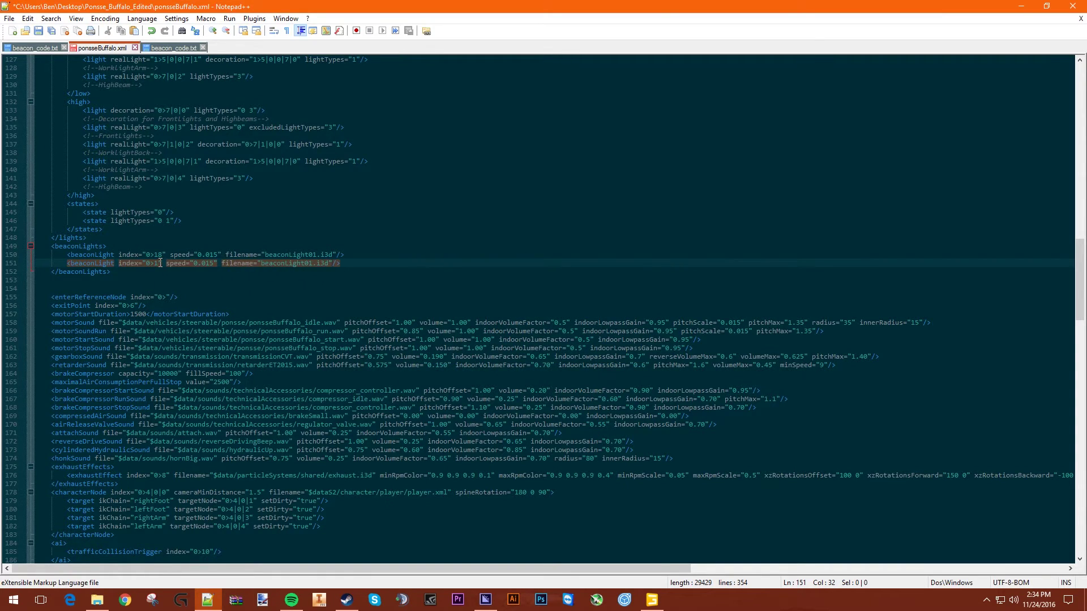
key(ctrl+Return)
click(264, 294)
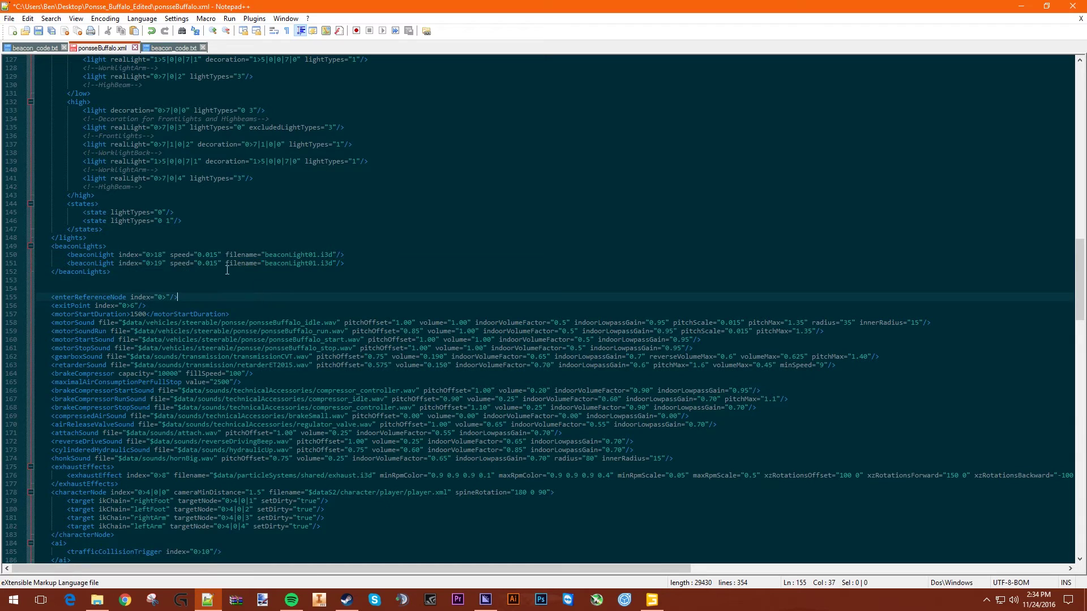
key(ctrl+s)
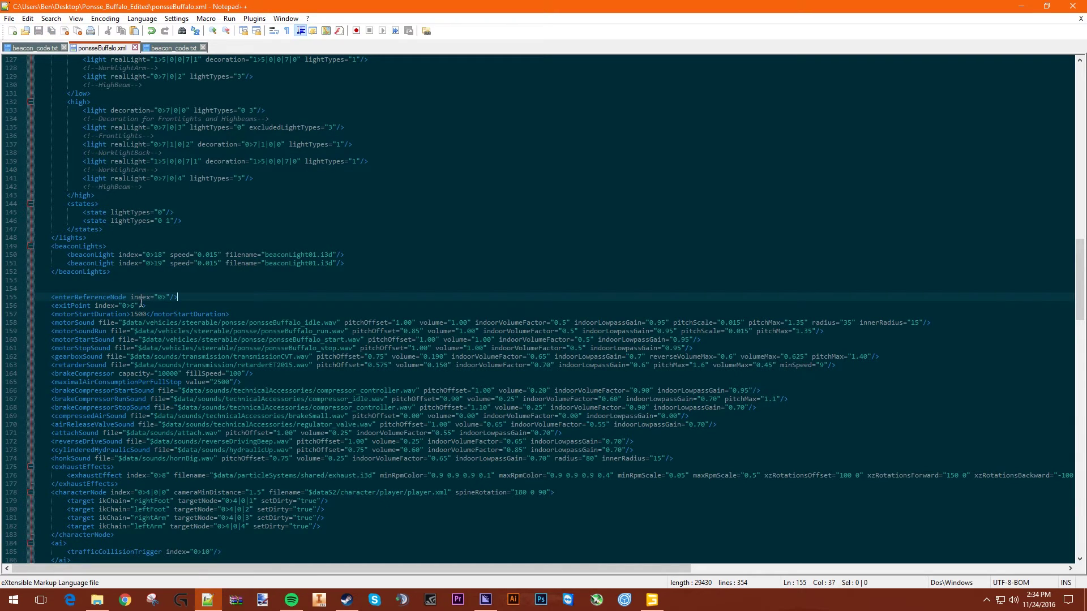
click(159, 287)
key(BackSpace)
key(BackSpace)
key(BackSpace)
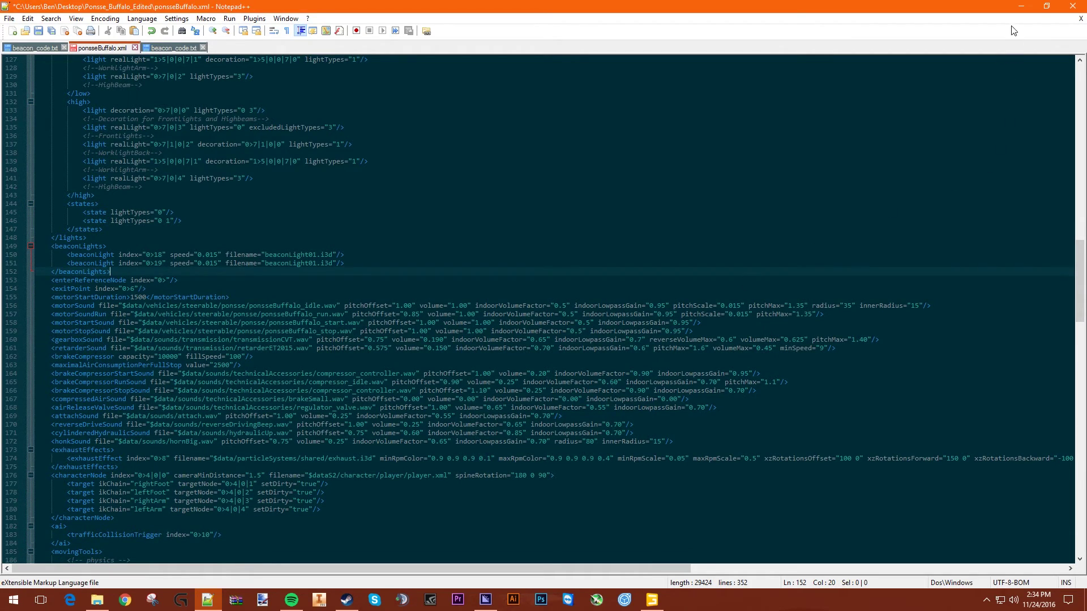
click(40, 31)
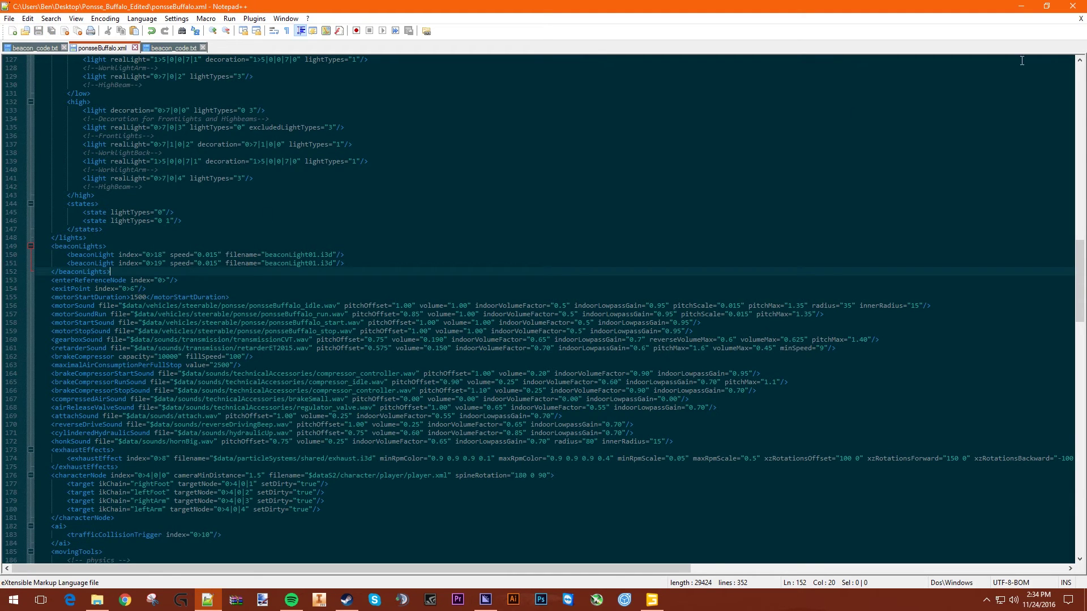
Close Notepad++ and the FS17_Beacons Explorer window to show the desktop.
click(1072, 6)
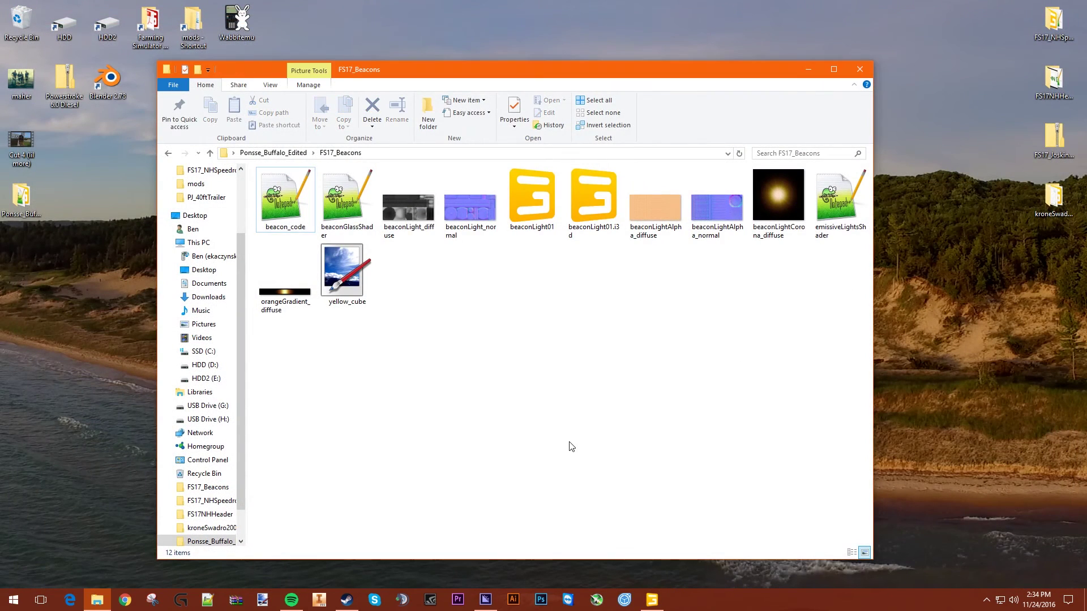
click(859, 69)
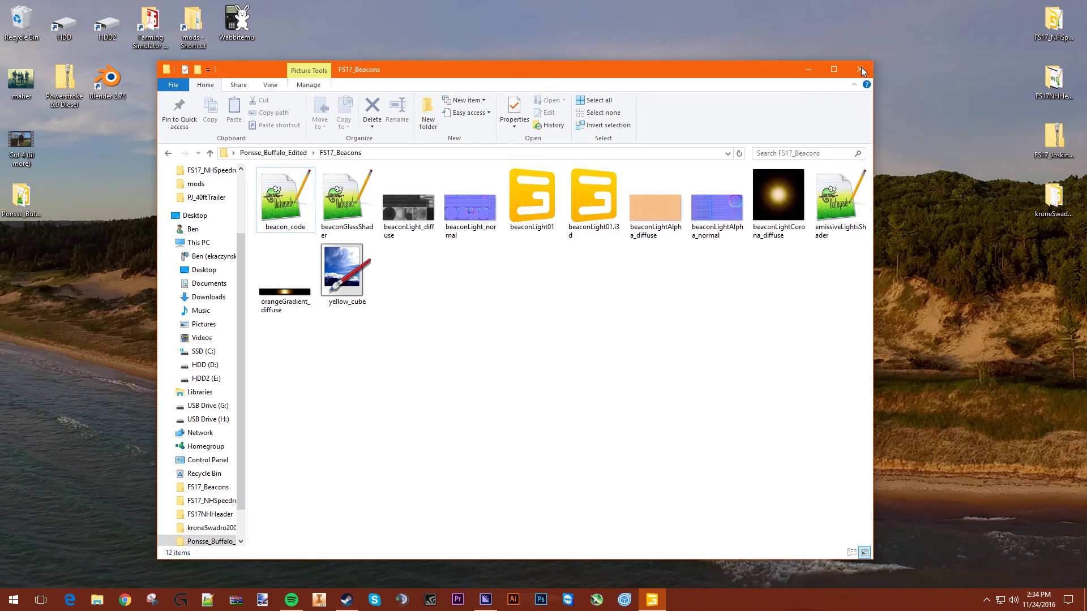
click(22, 200)
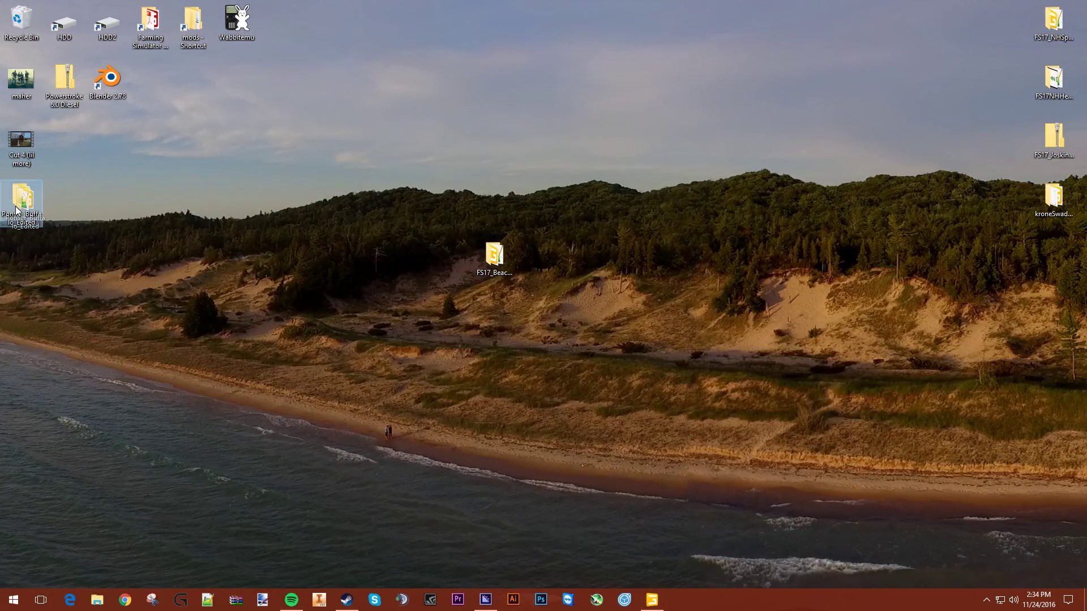